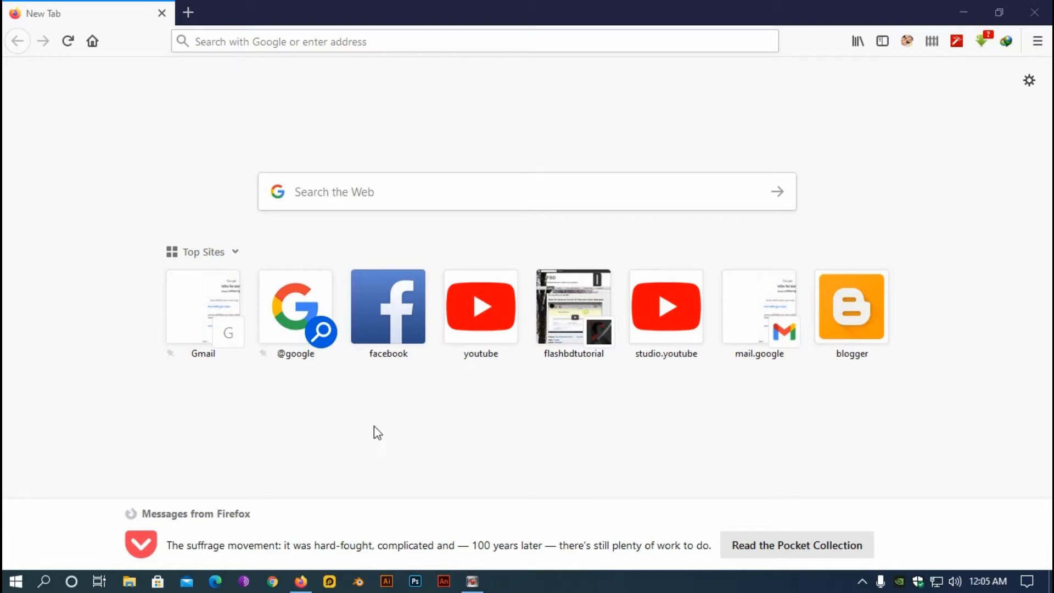
# Search Google for 'addsense' and open the Google AdSense result
pyautogui.click(335, 198)
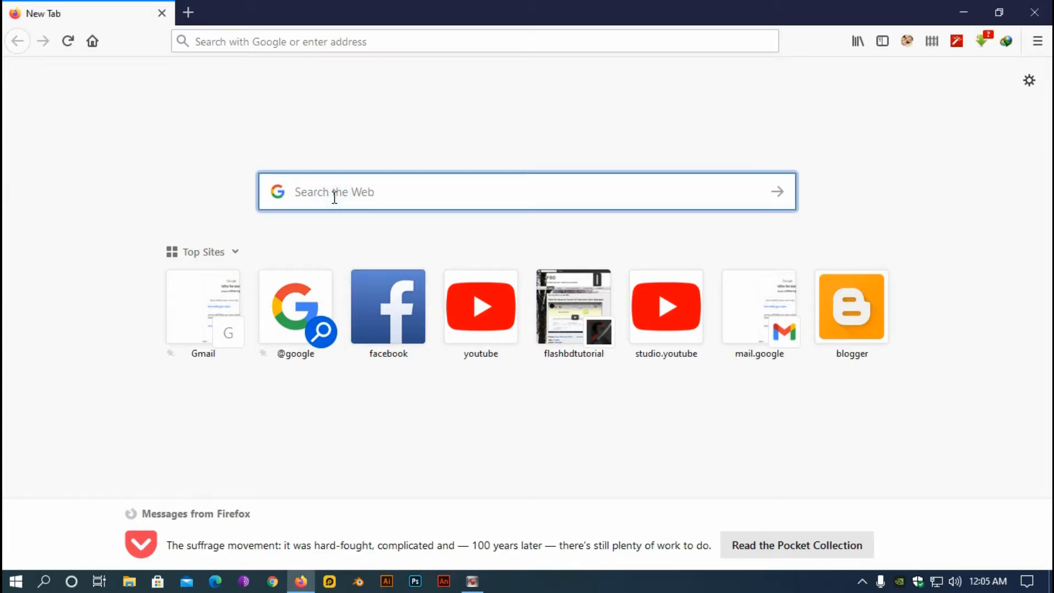
pyautogui.write('add')
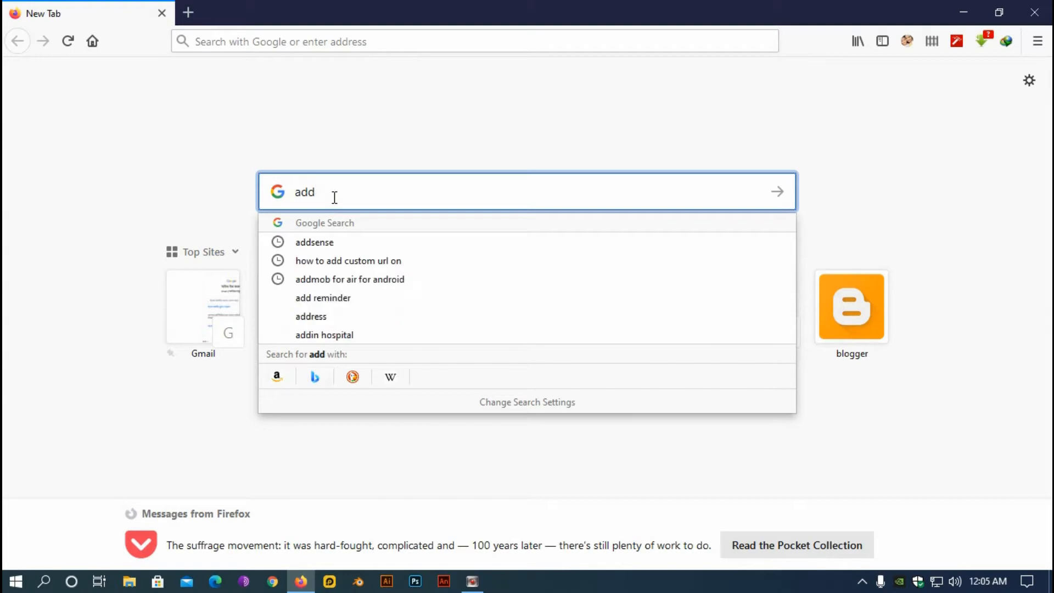
pyautogui.click(317, 242)
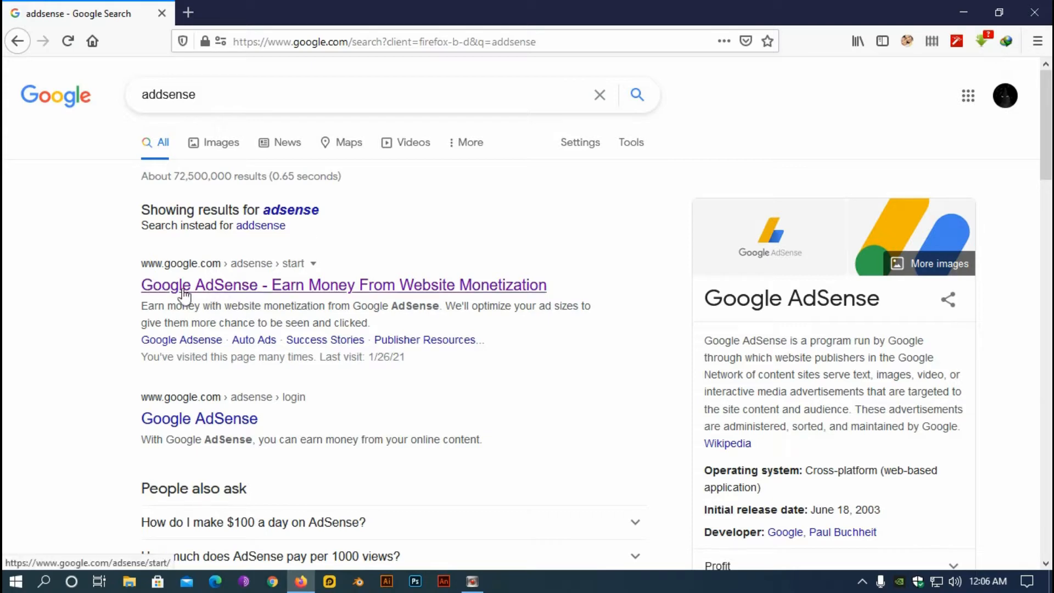
pyautogui.click(231, 297)
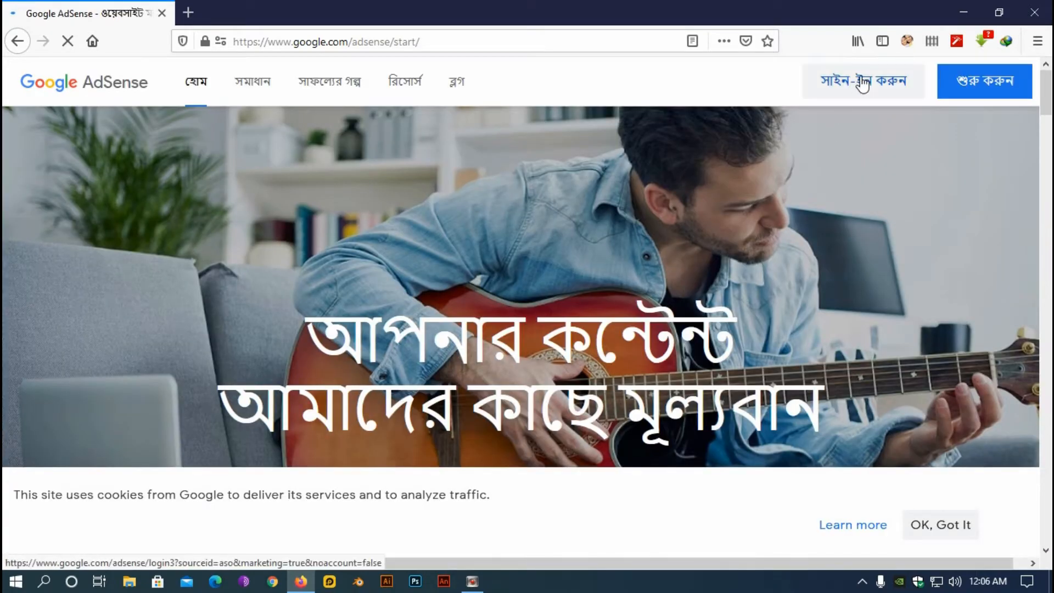
# Sign in to AdSense and read the tax-information notice on the Home dashboard
pyautogui.click(863, 84)
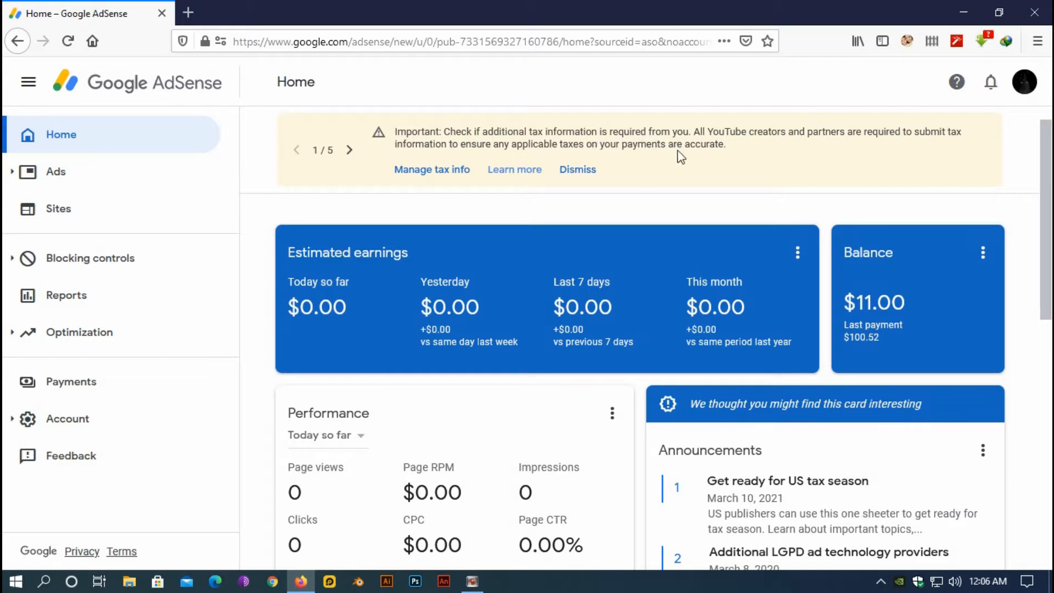
pyautogui.moveTo(731, 149)
pyautogui.mouseDown()
pyautogui.moveTo(464, 146)
pyautogui.moveTo(405, 132)
pyautogui.moveTo(725, 143)
pyautogui.mouseUp()
pyautogui.click(746, 153)
pyautogui.moveTo(724, 145); pyautogui.dragTo(410, 148)
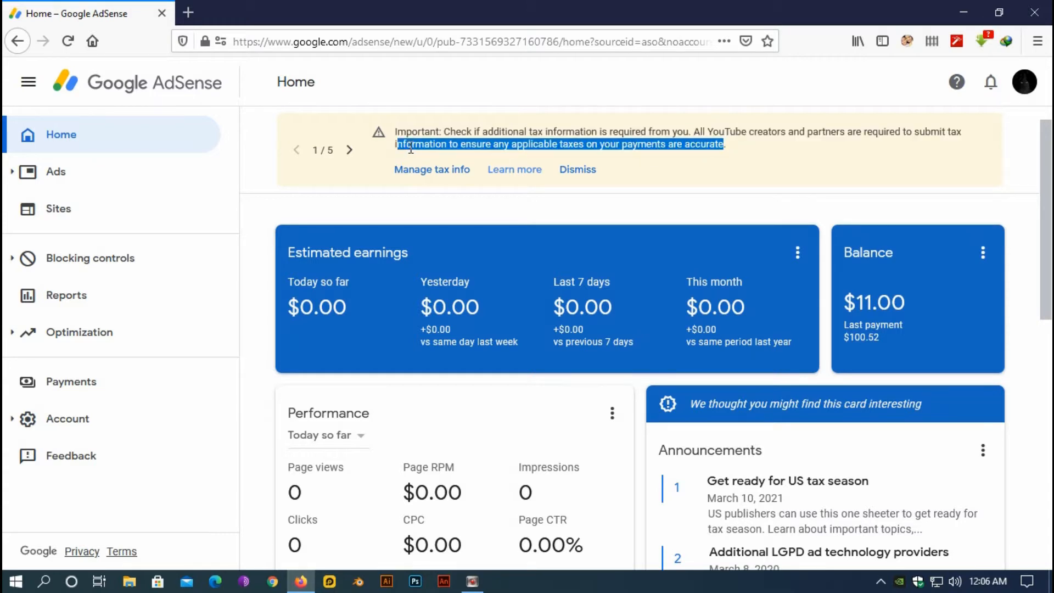
pyautogui.click(315, 177)
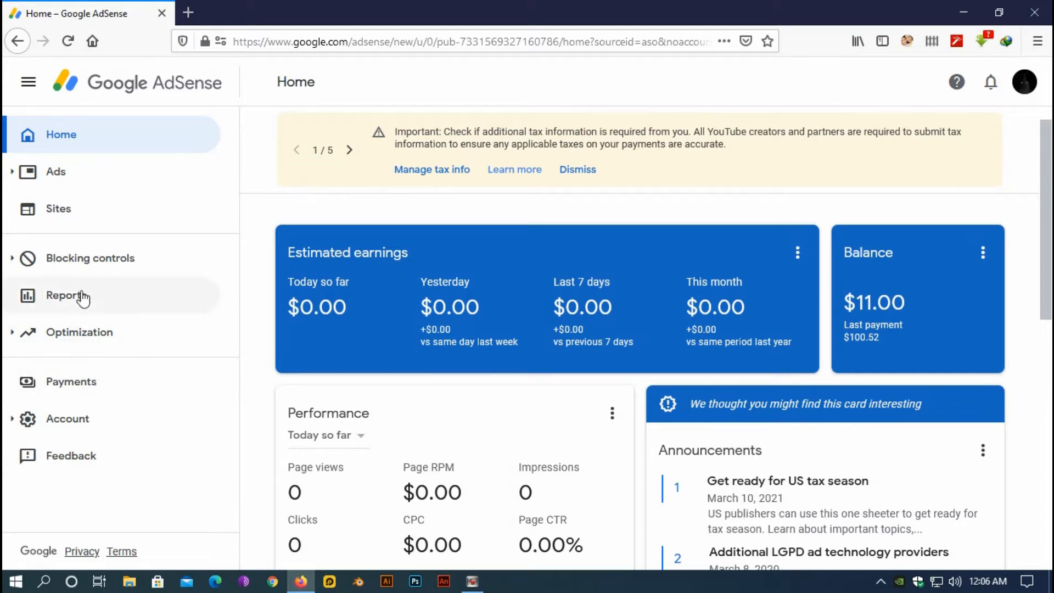
# From Payments > Manage tax info, add tax info and re-verify with the account password
pyautogui.click(71, 385)
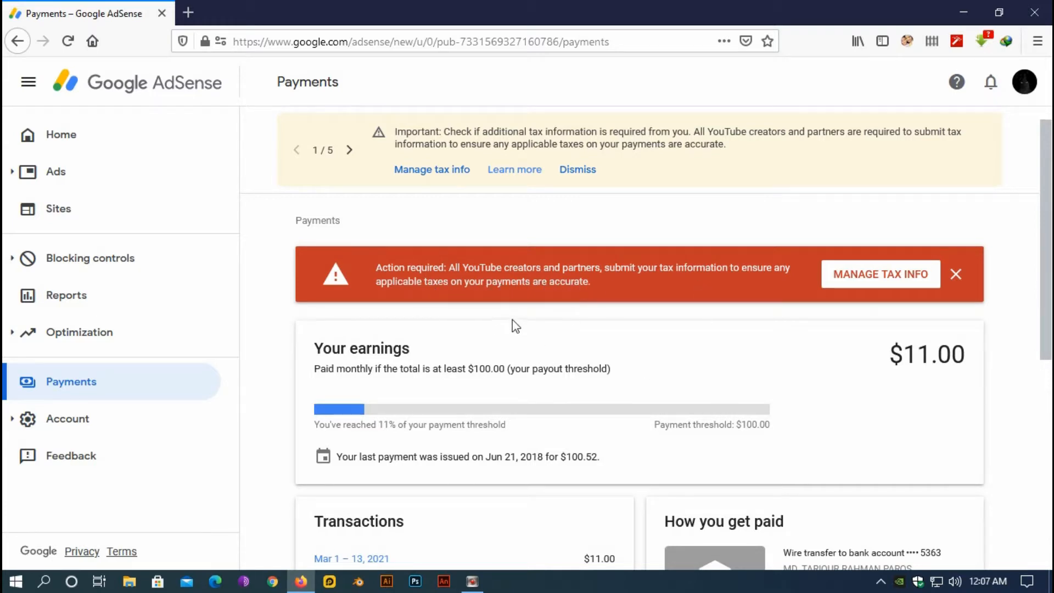
pyautogui.click(434, 174)
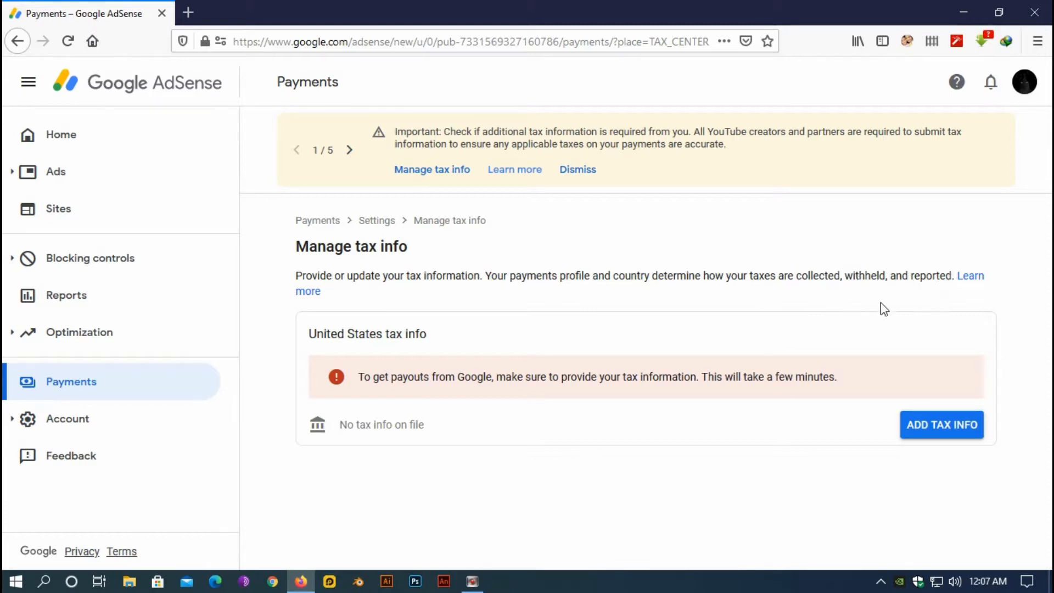
pyautogui.click(942, 428)
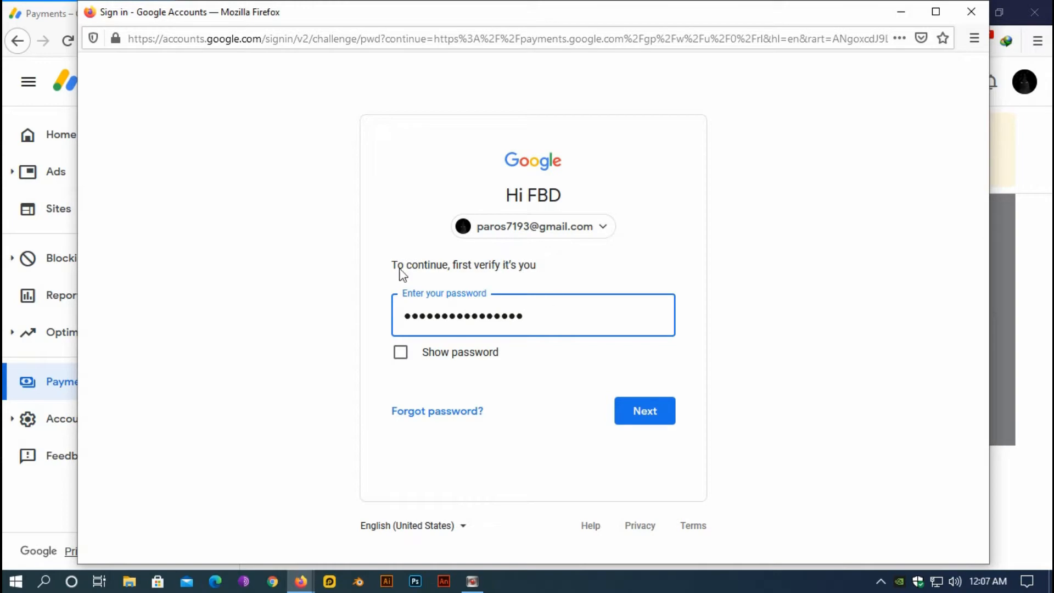
pyautogui.click(642, 418)
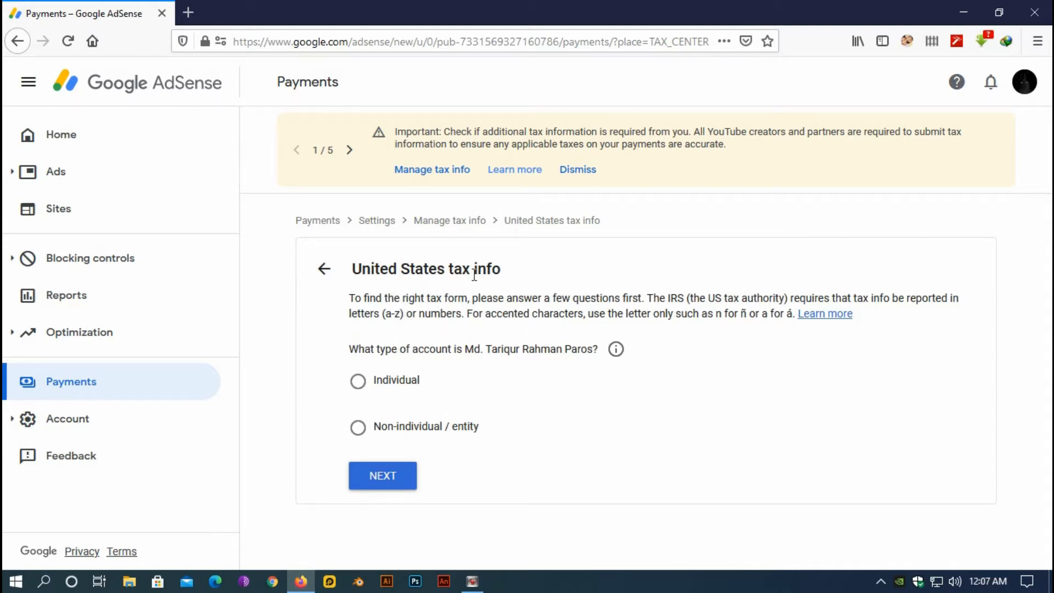
# Declare the AdSense account type as Individual
pyautogui.moveTo(356, 275); pyautogui.dragTo(512, 279)
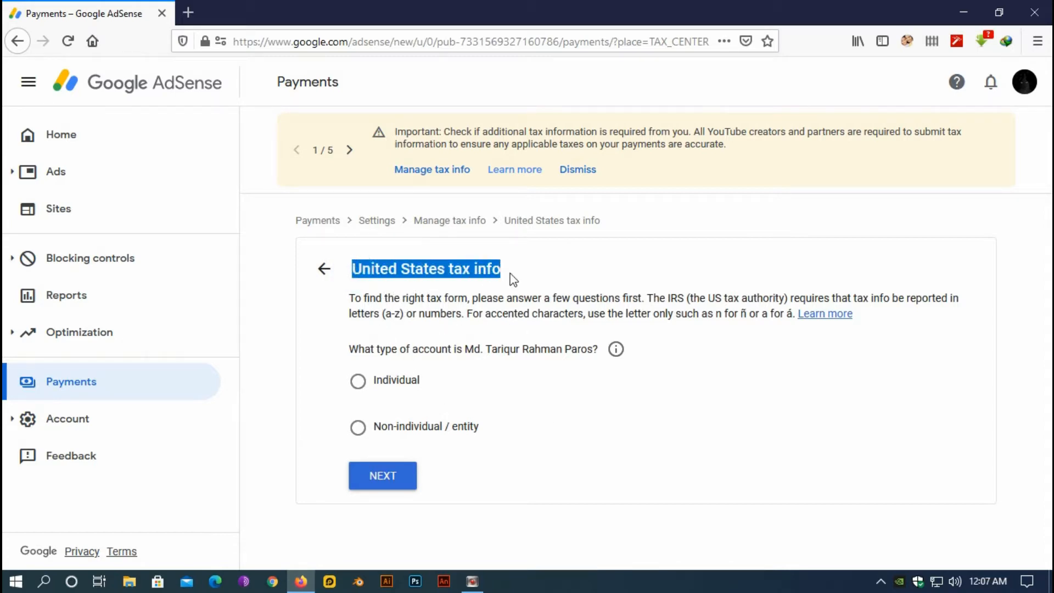
pyautogui.click(546, 301)
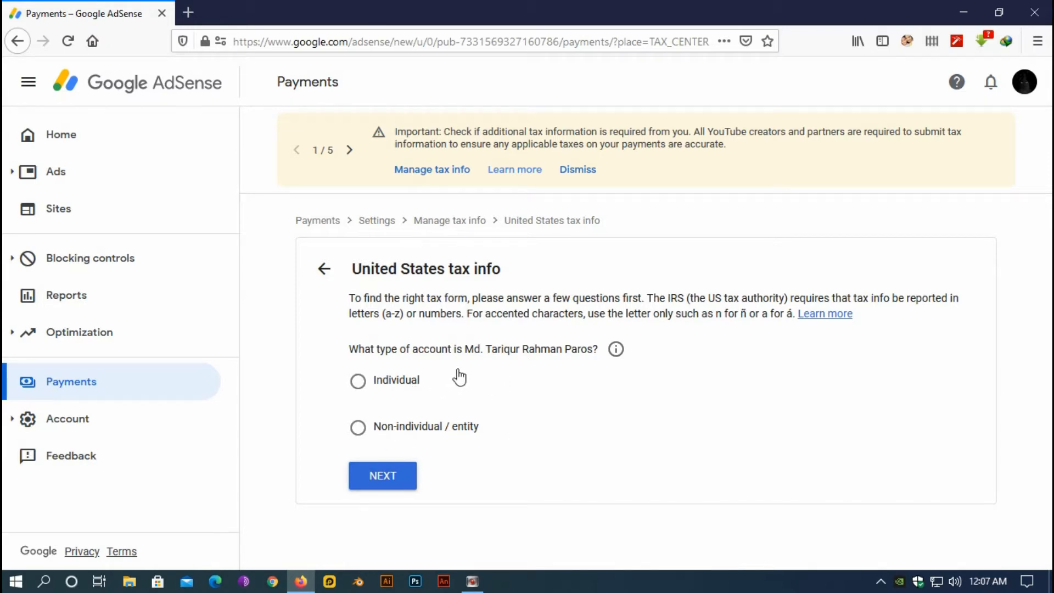
pyautogui.click(359, 385)
pyautogui.click(380, 480)
pyautogui.scroll(-2, 654, 408)
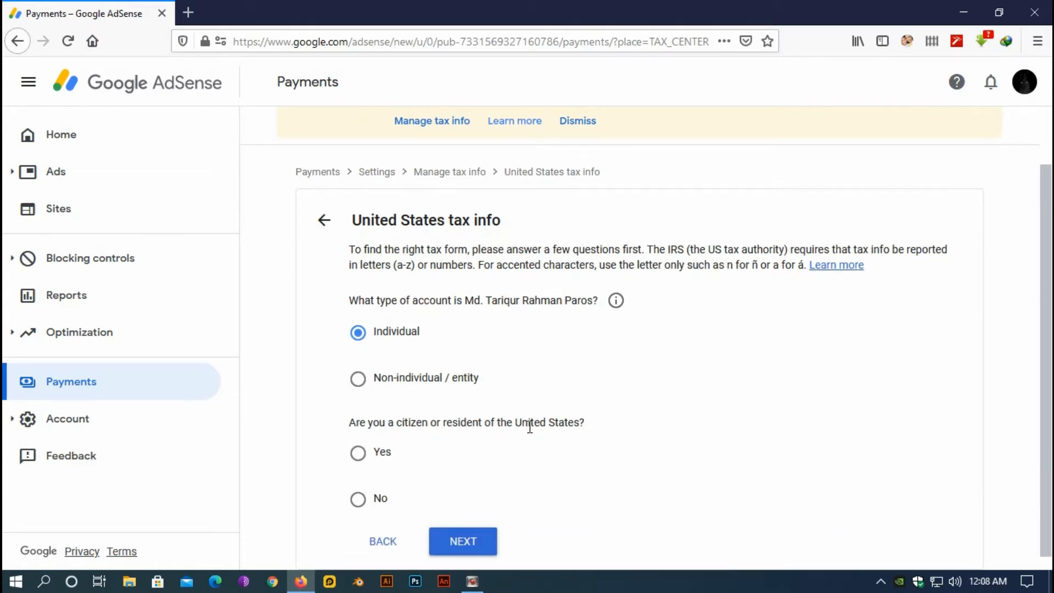
# Answer No to US citizen or resident, then choose and start the W-8BEN form
pyautogui.click(358, 503)
pyautogui.click(463, 541)
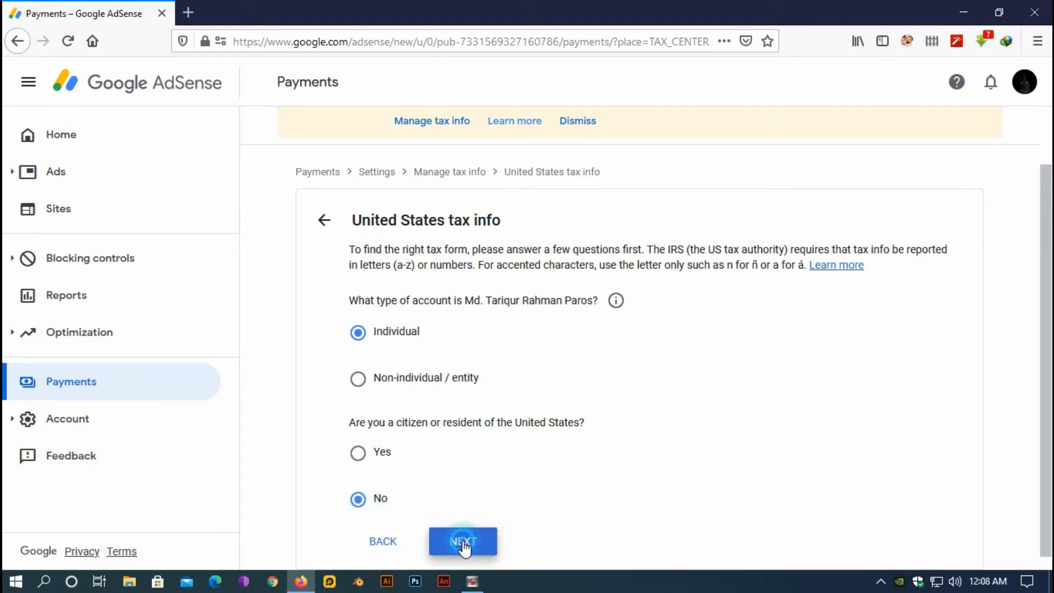
pyautogui.scroll(-3, 532, 487)
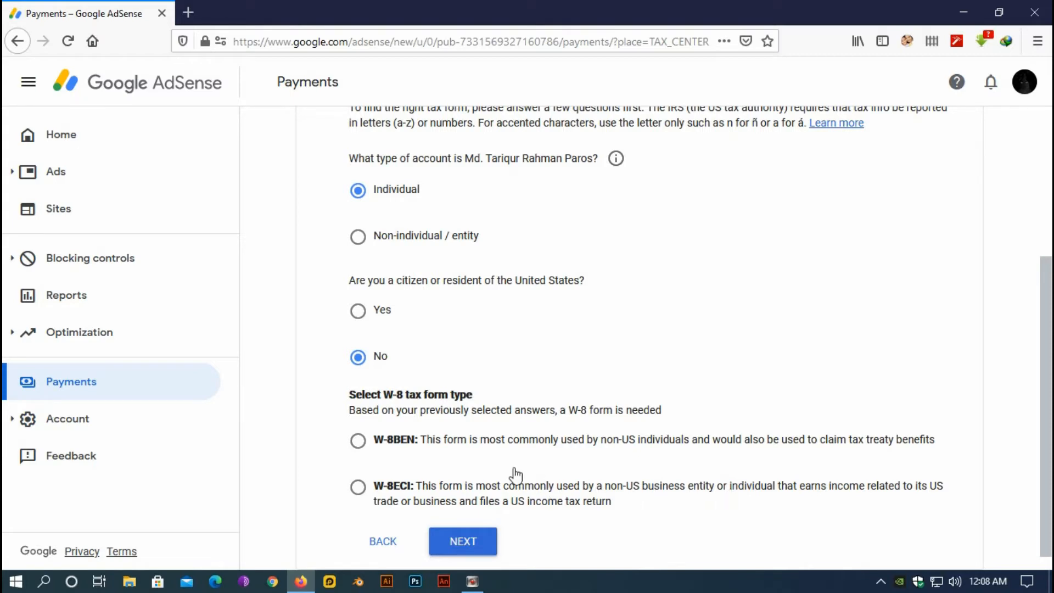
pyautogui.click(359, 443)
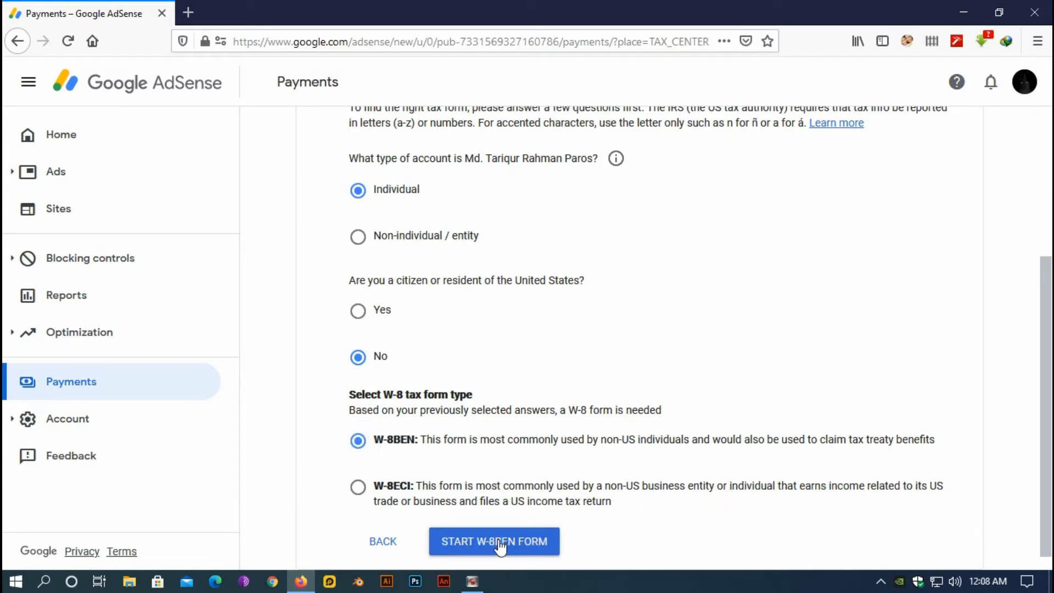
pyautogui.click(531, 542)
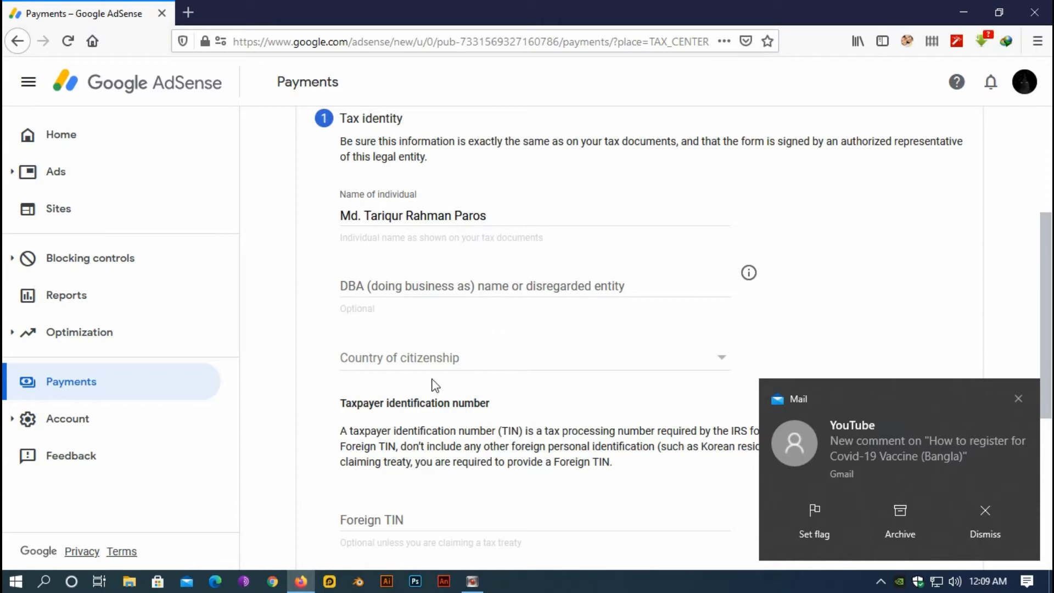
# Set country of citizenship to Bangladesh and submit the Tax identity step
pyautogui.click(448, 368)
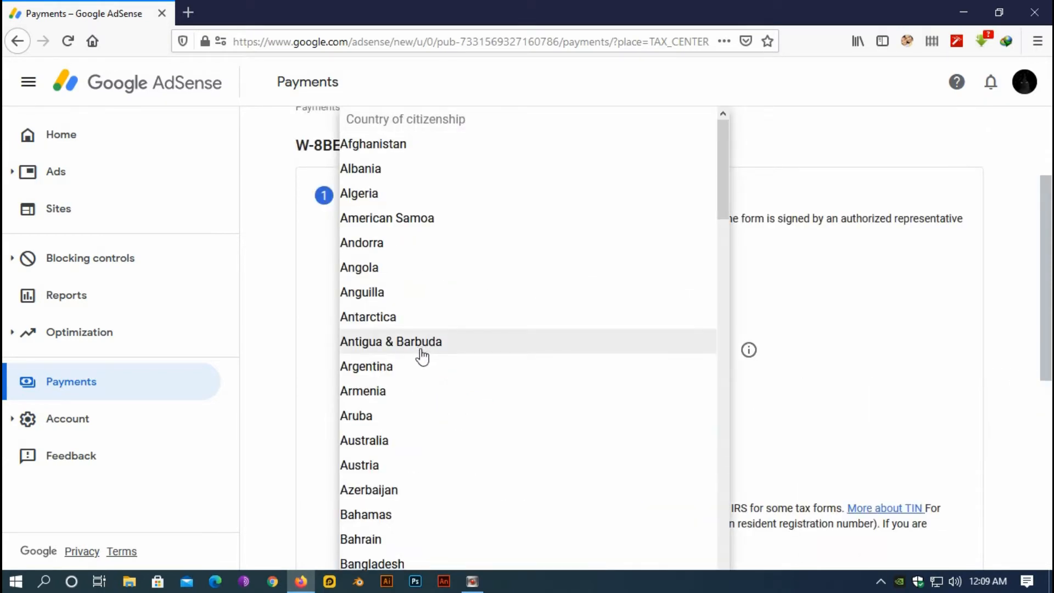
pyautogui.scroll(-3, 420, 374)
pyautogui.click(402, 409)
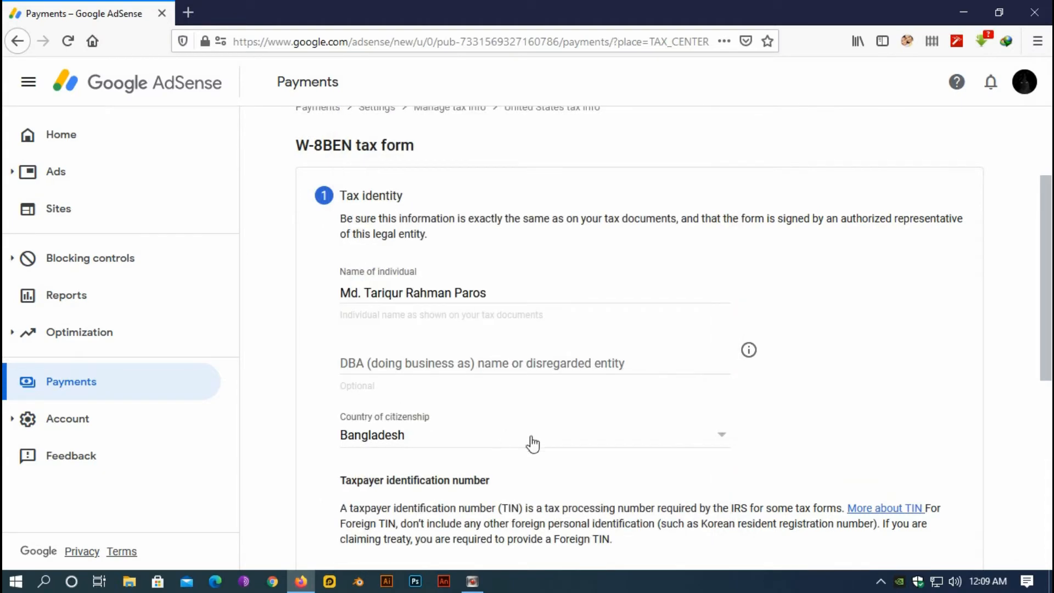
pyautogui.click(902, 401)
pyautogui.scroll(-5, 546, 392)
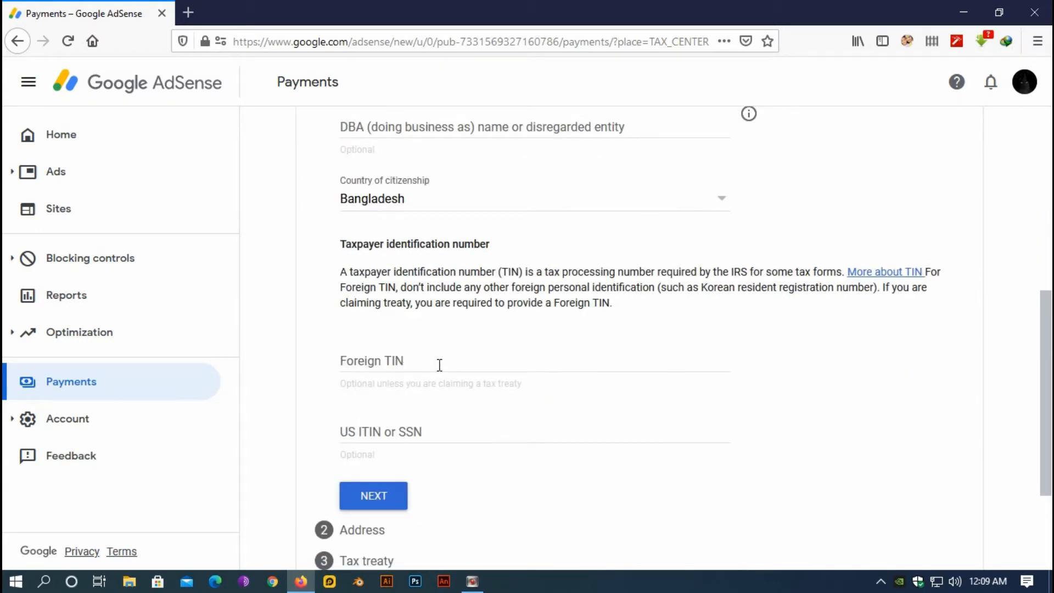
pyautogui.scroll(-3, 412, 392)
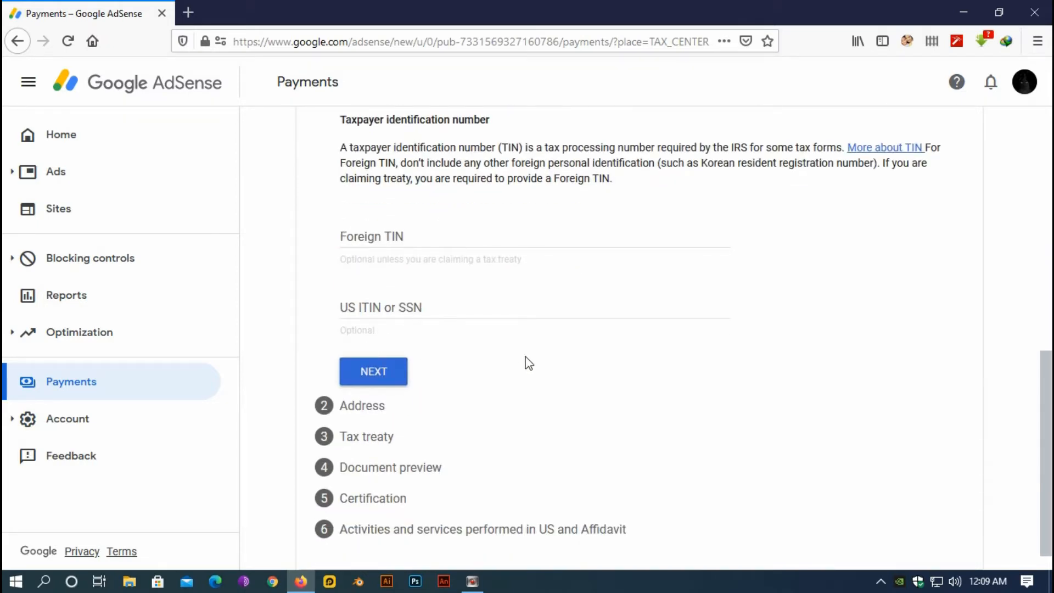
pyautogui.click(372, 377)
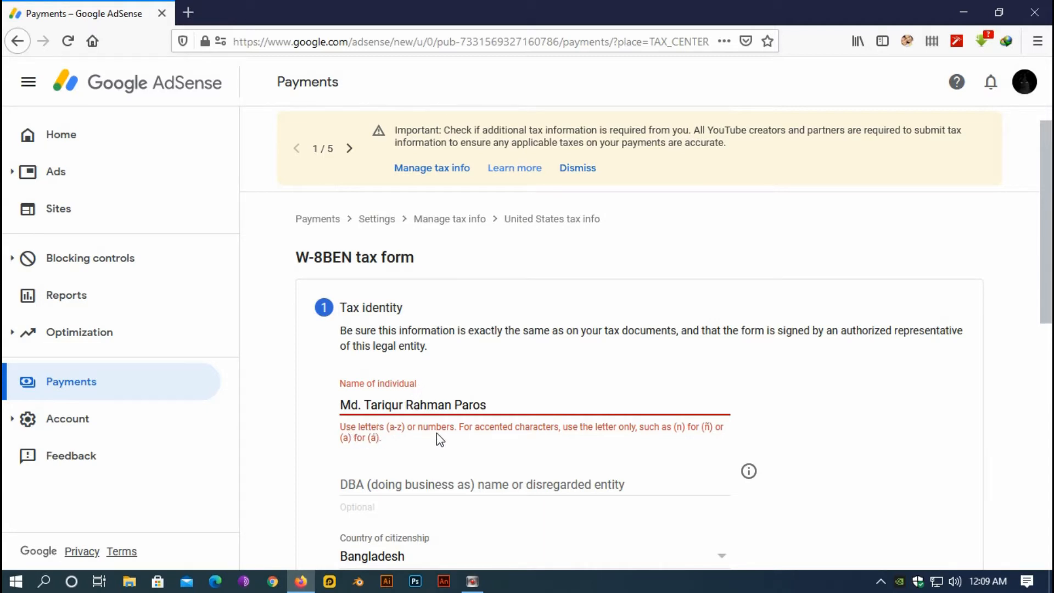
# Remove the stray period from the individual name flagged as invalid
pyautogui.click(363, 404)
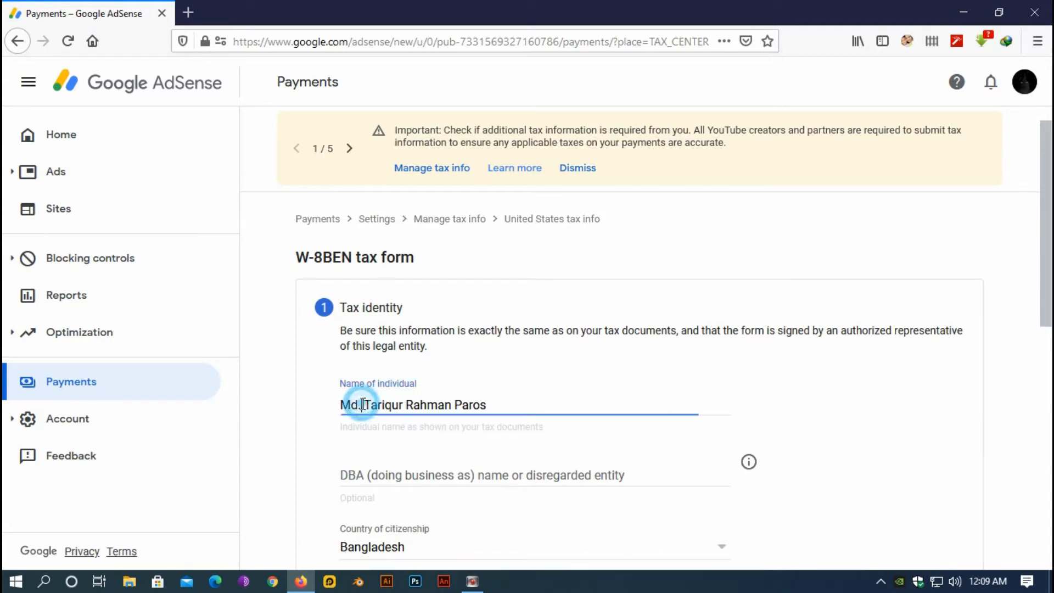
pyautogui.press('Left')
pyautogui.press('BackSpace')
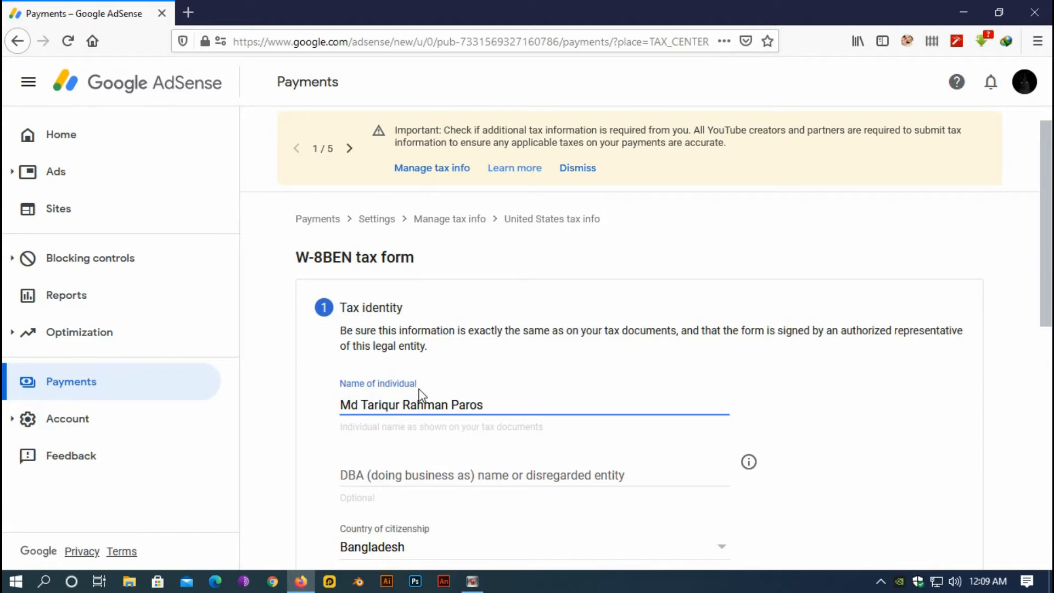
pyautogui.click(865, 405)
pyautogui.scroll(-4, 716, 430)
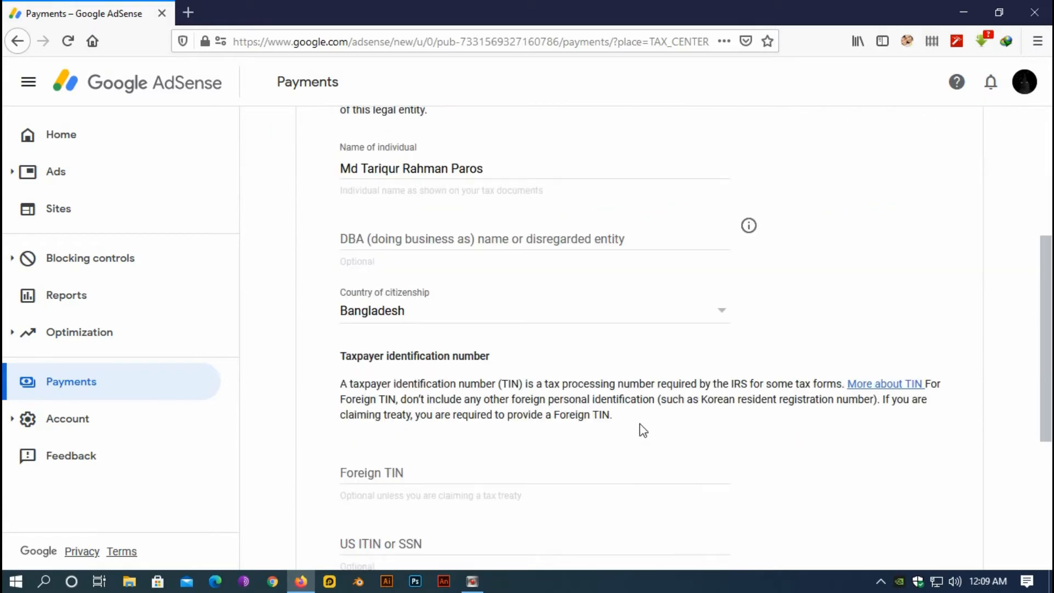
pyautogui.scroll(-2, 638, 430)
pyautogui.scroll(4, 611, 423)
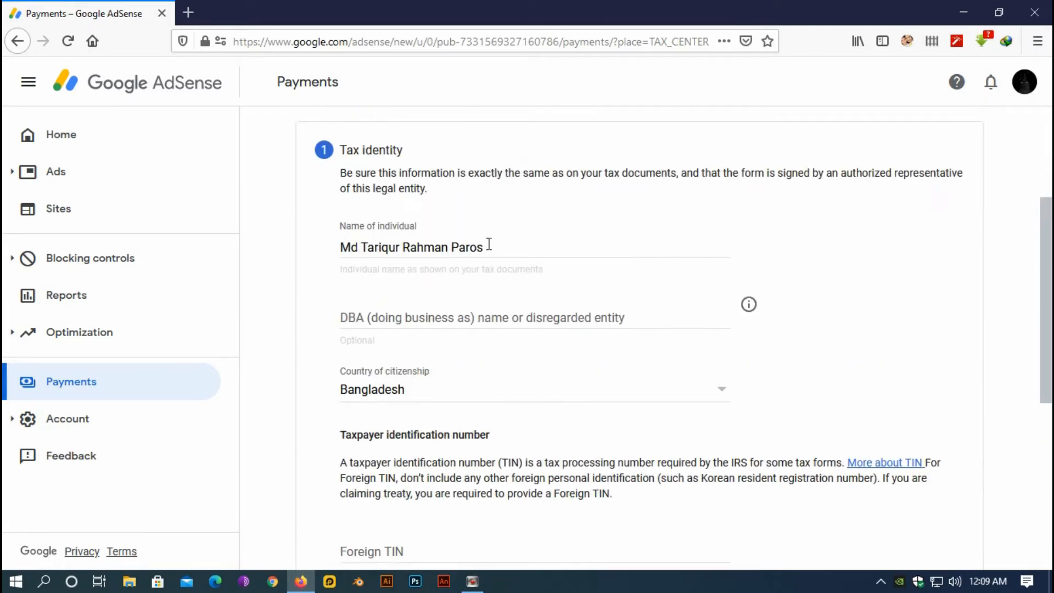
# Replace the entire individual name with a short replacement name
pyautogui.moveTo(488, 245); pyautogui.dragTo(327, 249)
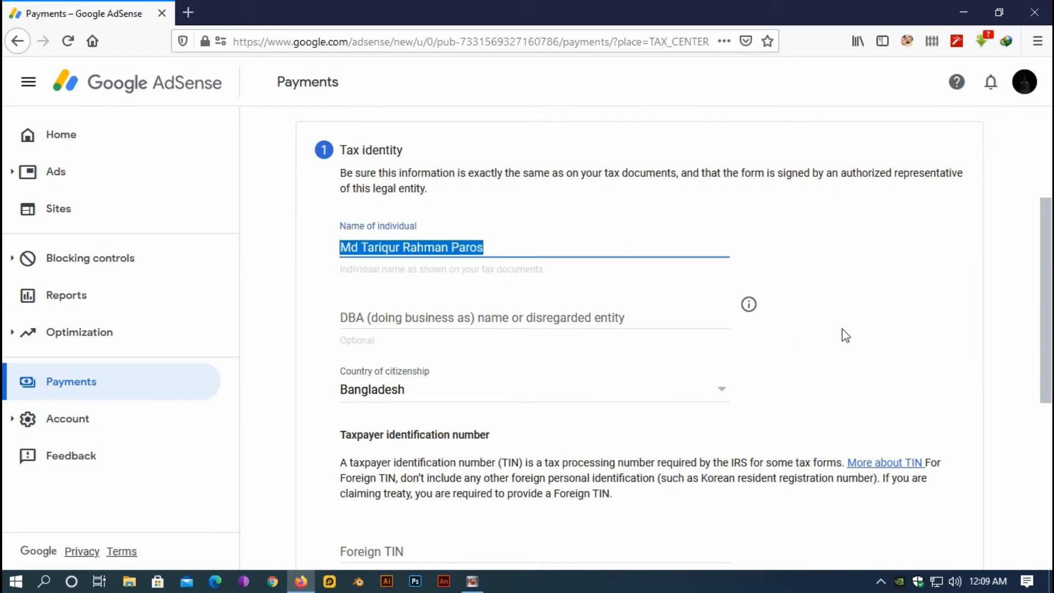
pyautogui.write('FBD')
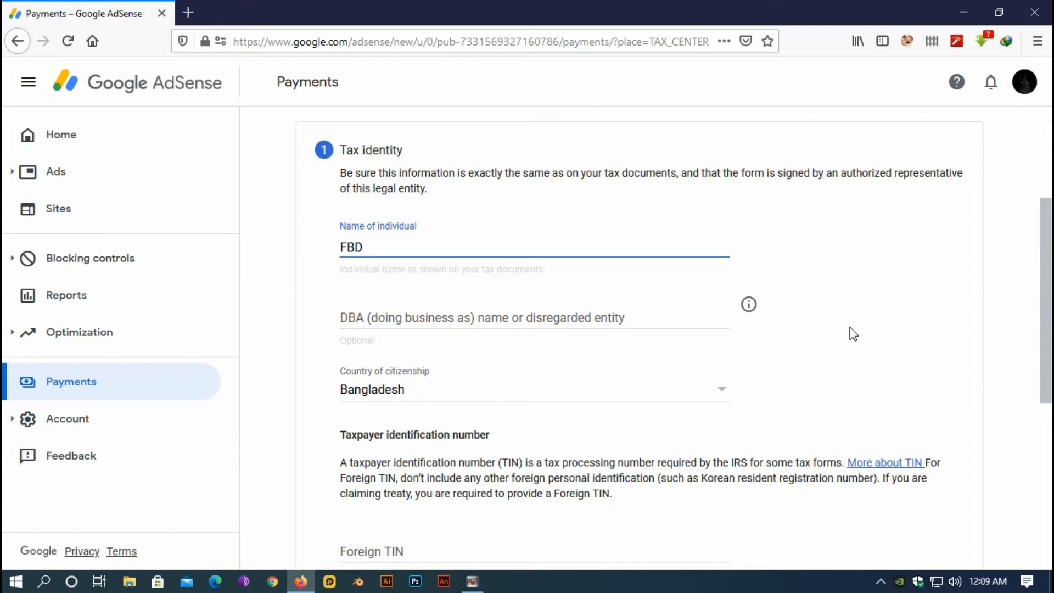
pyautogui.click(859, 294)
pyautogui.scroll(-3, 666, 338)
pyautogui.scroll(-3, 630, 347)
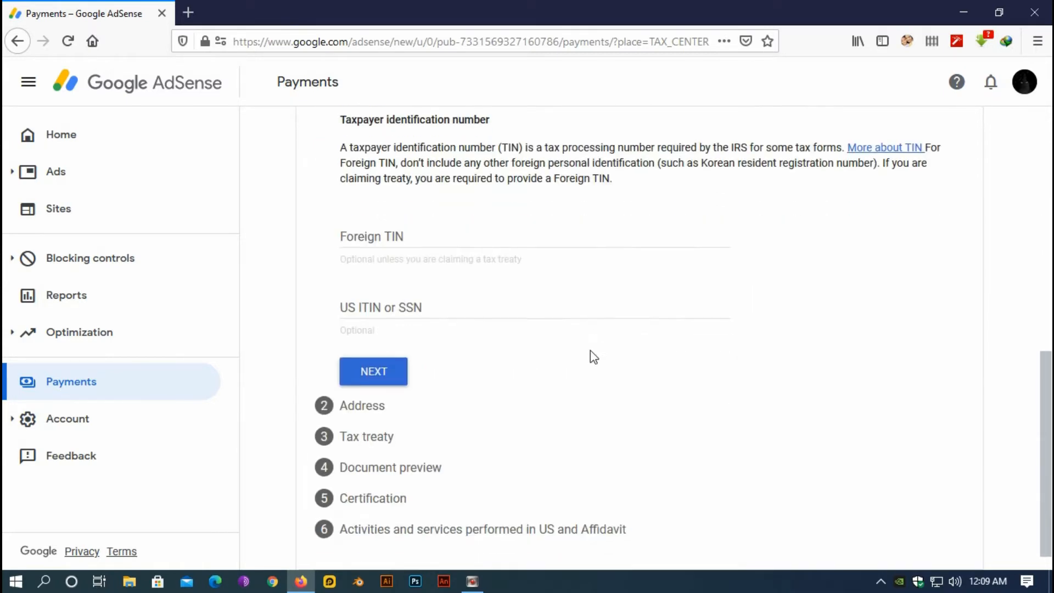
# Go to the Address step and tick the PO Box / in-care-of checkbox
pyautogui.click(373, 371)
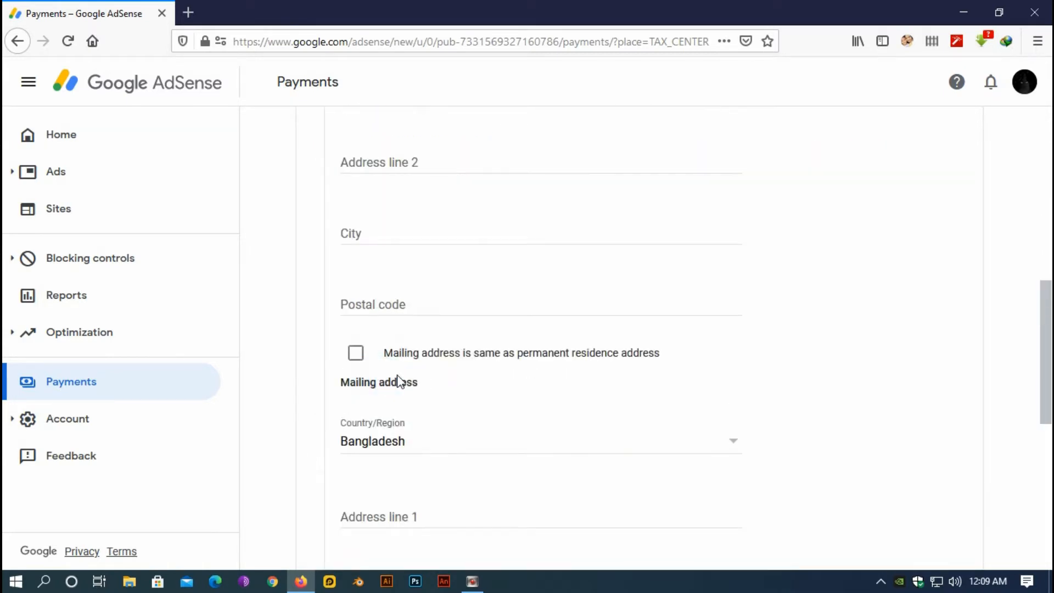
pyautogui.scroll(8, 506, 391)
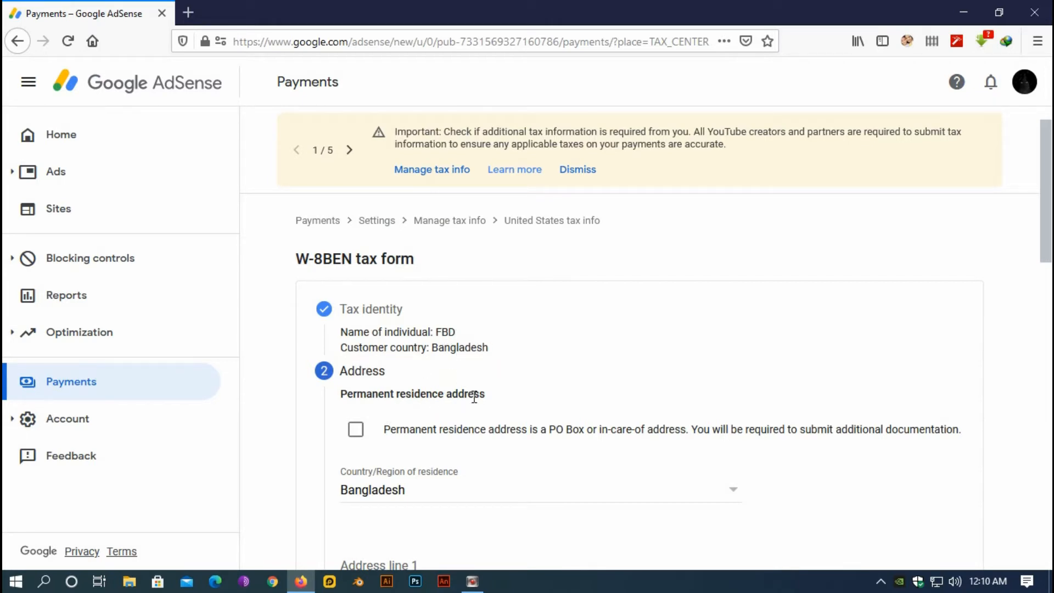
pyautogui.click(355, 435)
pyautogui.scroll(-3, 467, 460)
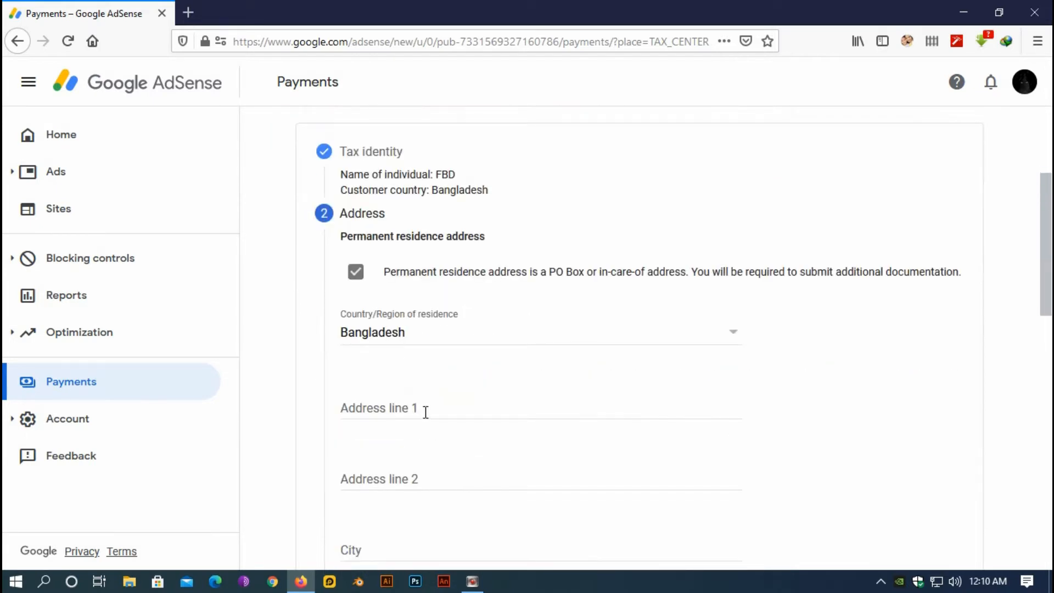
# Fill in the residence address lines, city and postal code
pyautogui.click(426, 412)
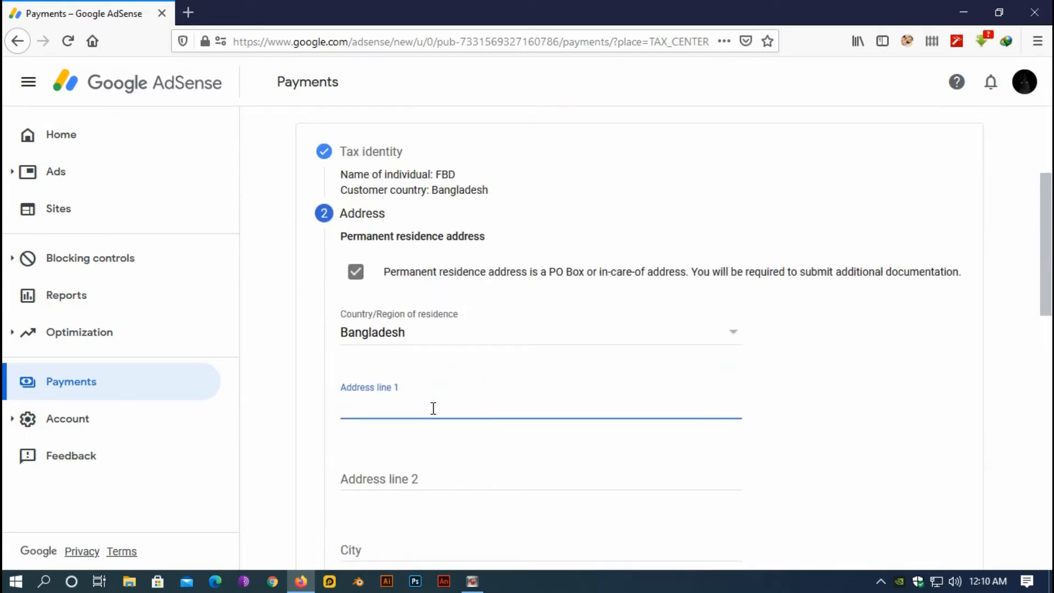
pyautogui.click(424, 472)
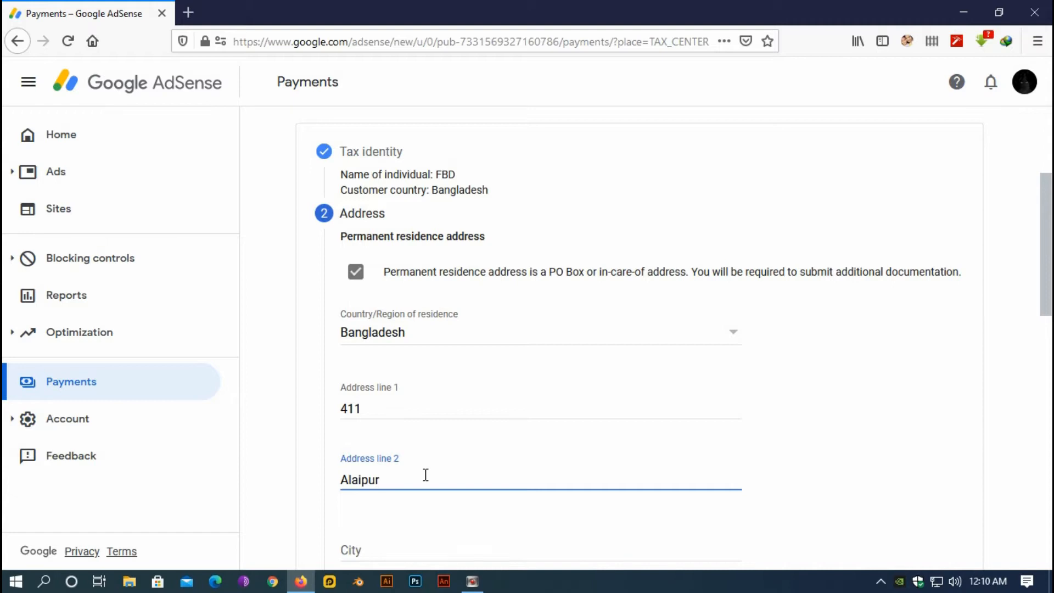
pyautogui.write('Bagh)')
pyautogui.scroll(-3, 388, 435)
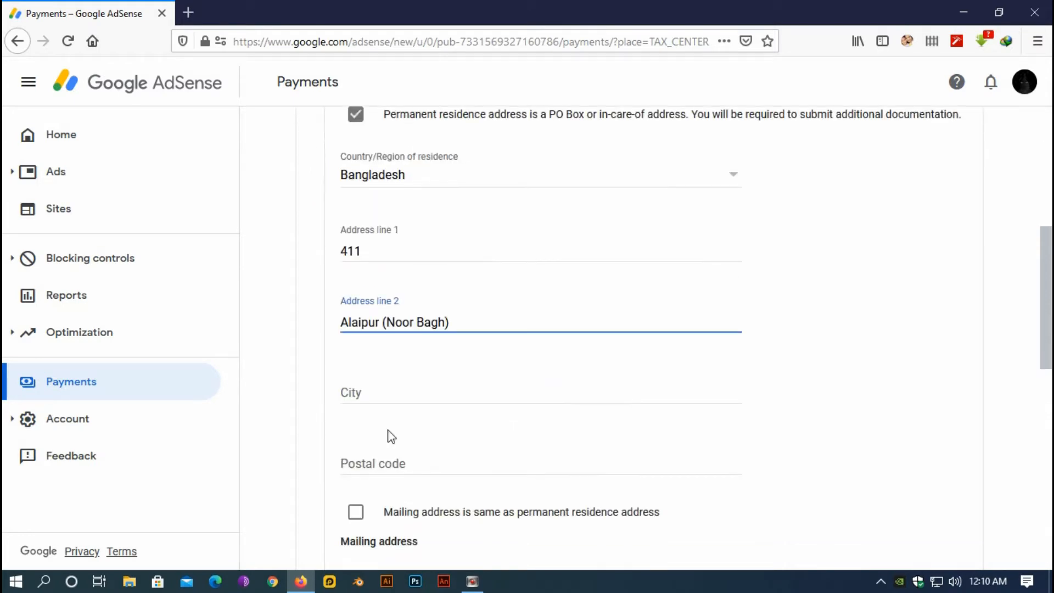
pyautogui.click(384, 394)
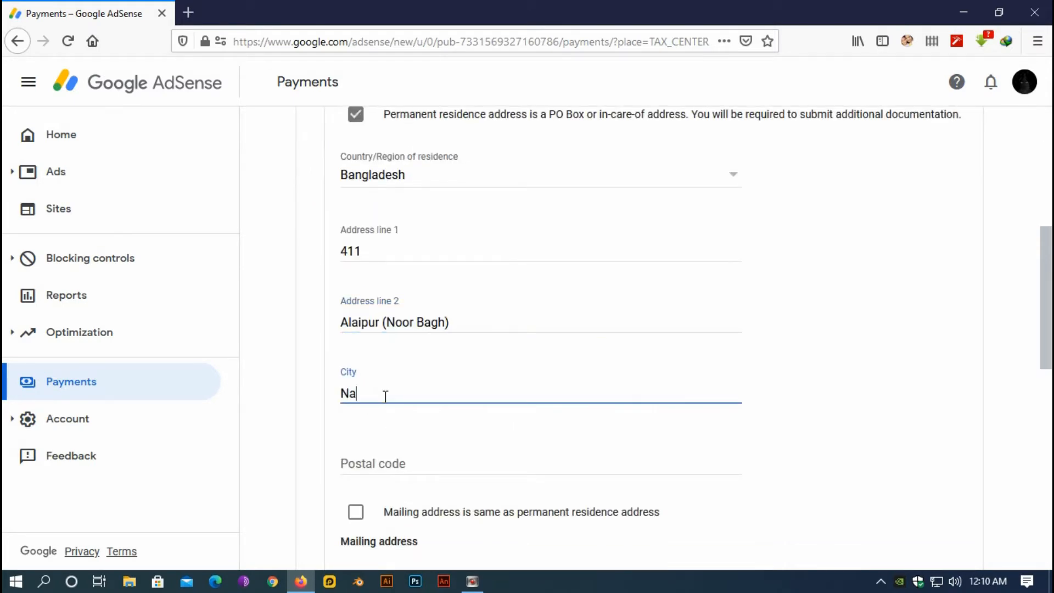
pyautogui.click(385, 459)
pyautogui.write('6400')
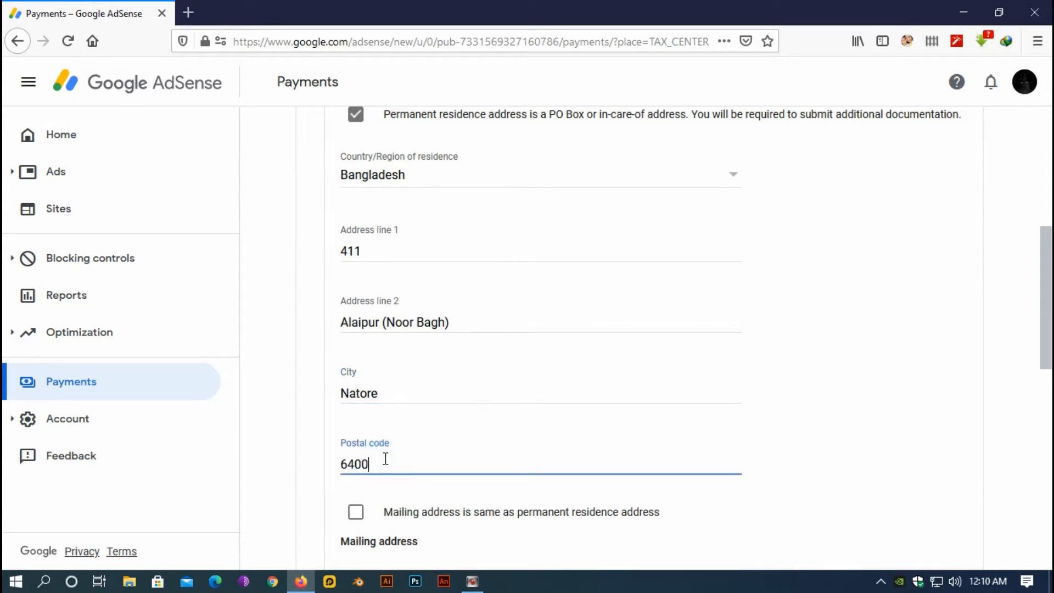
pyautogui.click(697, 393)
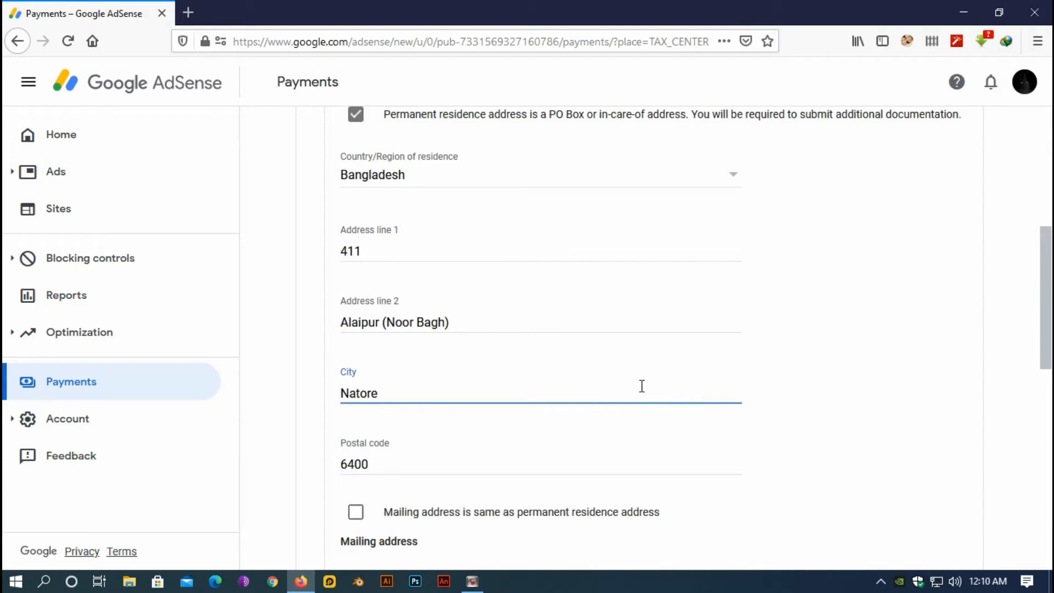
# Mark the mailing address as the same as the permanent residence address
pyautogui.scroll(-2, 599, 381)
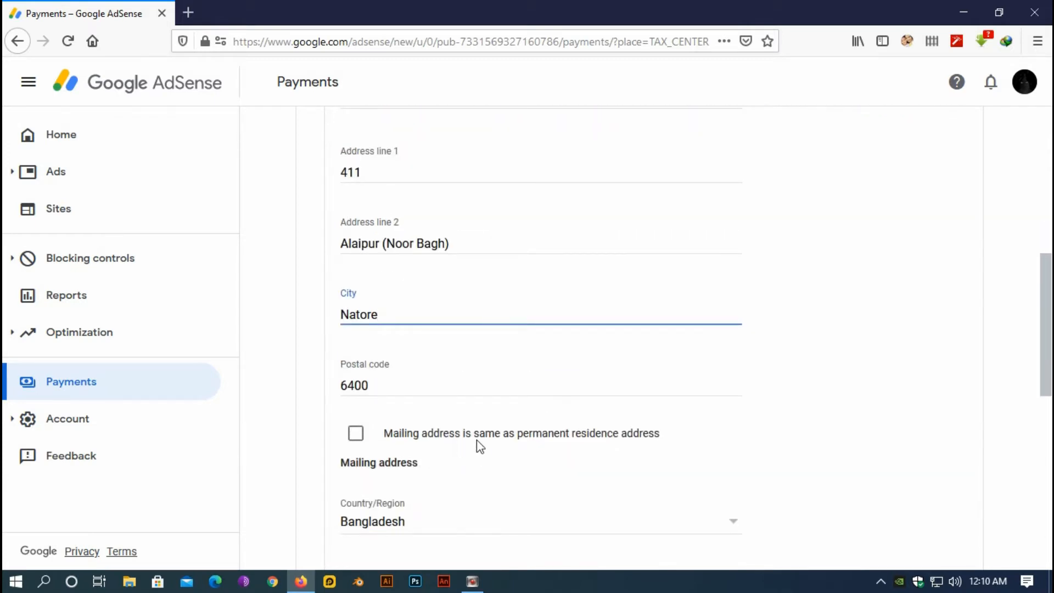
pyautogui.scroll(4, 540, 426)
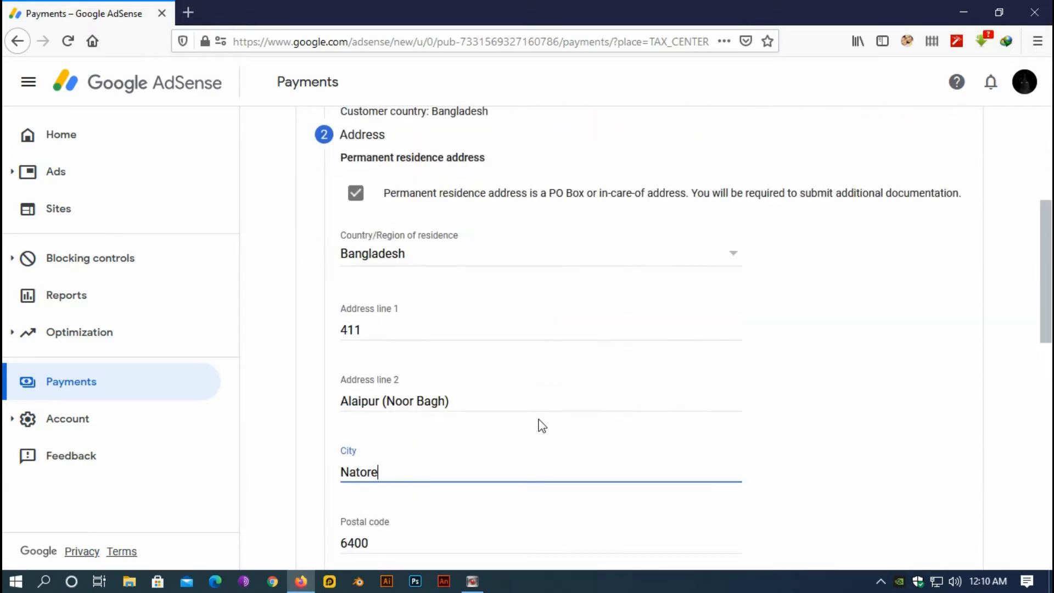
pyautogui.scroll(-3, 511, 428)
pyautogui.scroll(-1, 488, 432)
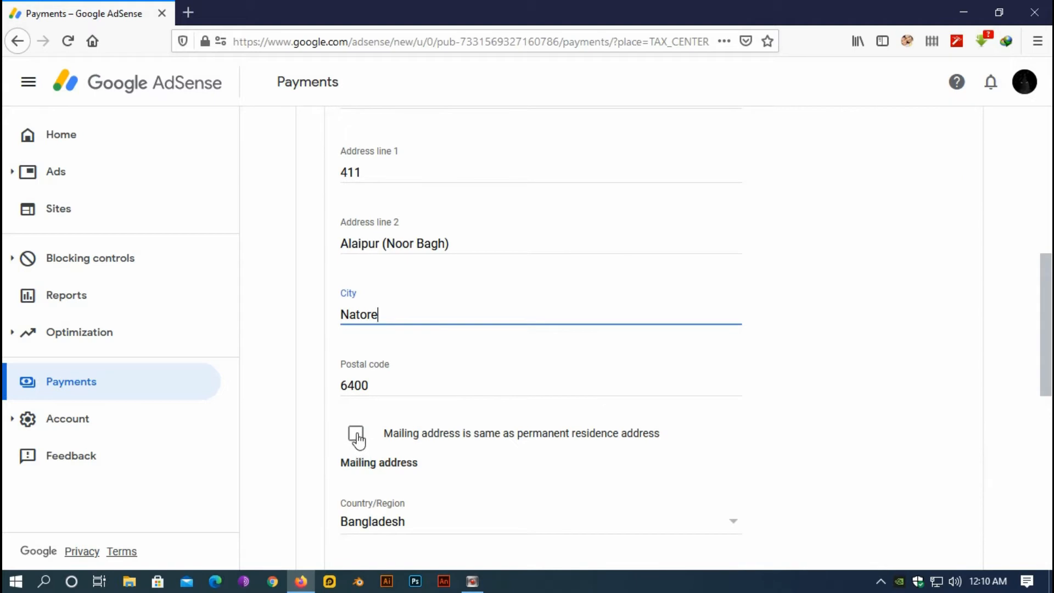
pyautogui.click(357, 437)
pyautogui.scroll(-2, 551, 467)
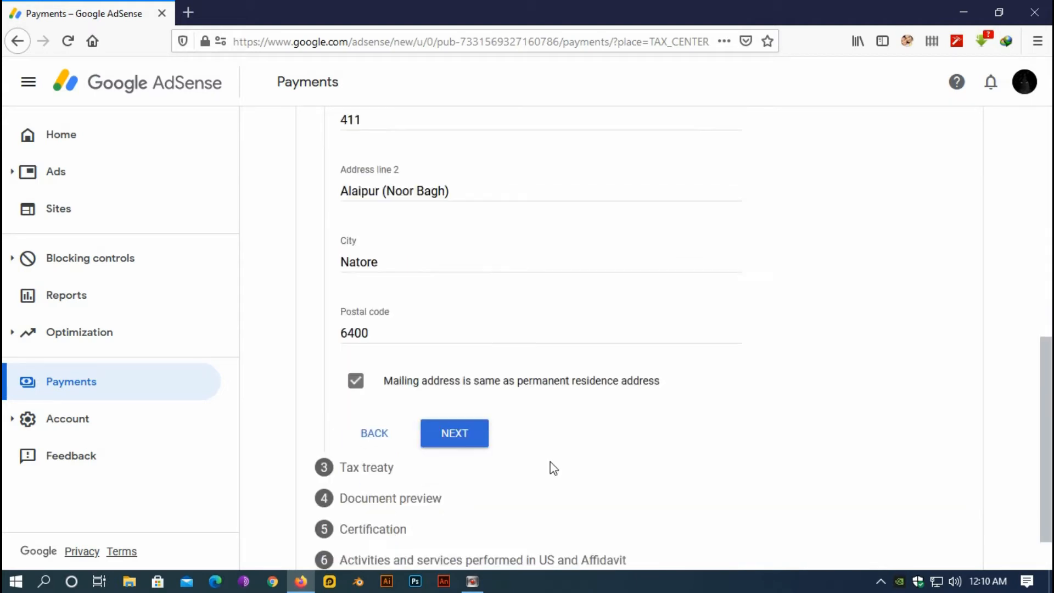
pyautogui.scroll(10, 553, 468)
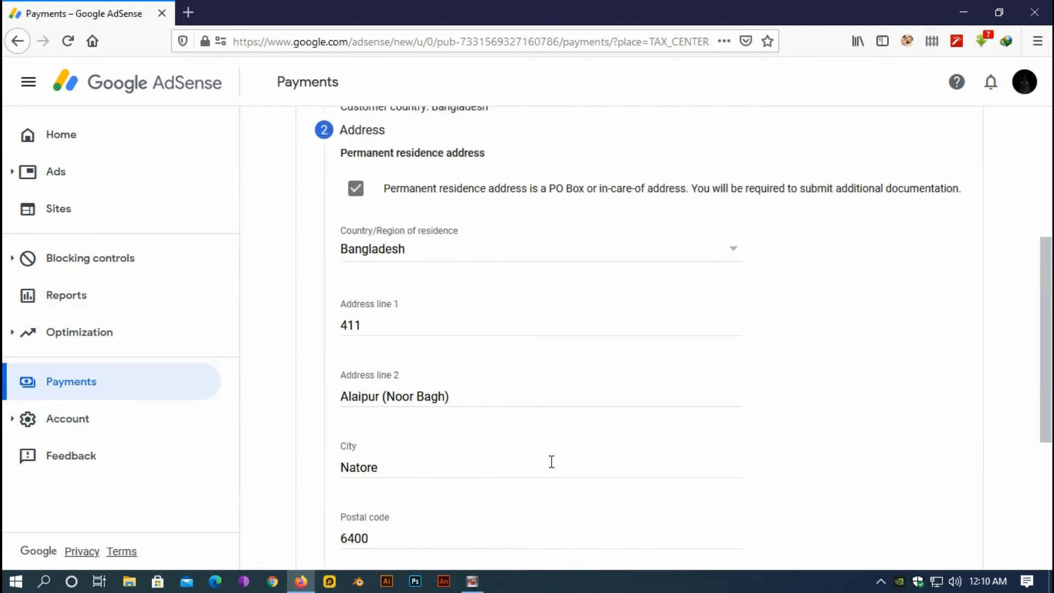
pyautogui.scroll(2, 554, 467)
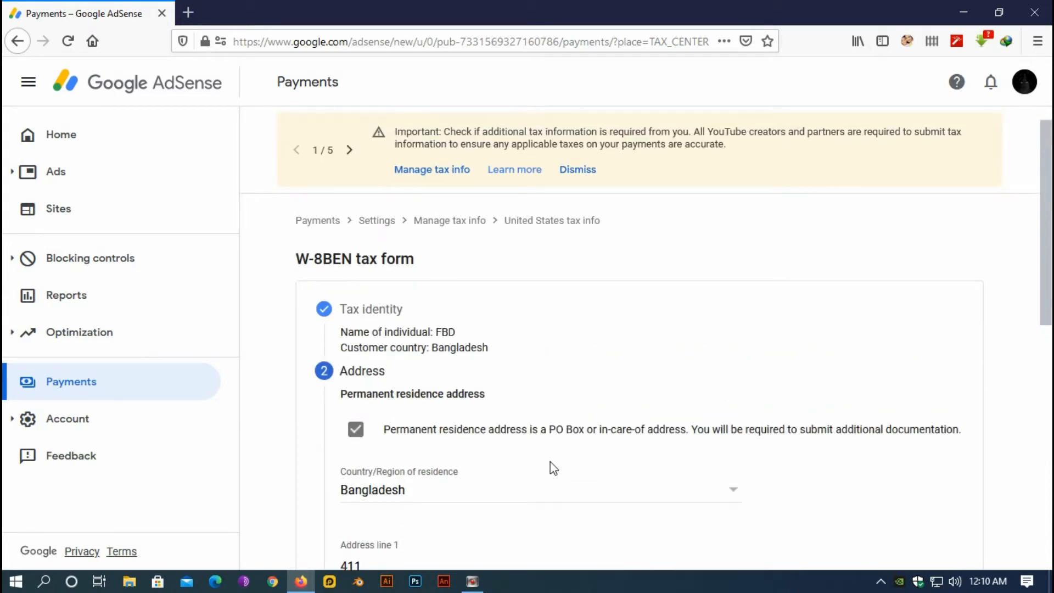
pyautogui.scroll(-4, 553, 468)
pyautogui.scroll(-6, 553, 468)
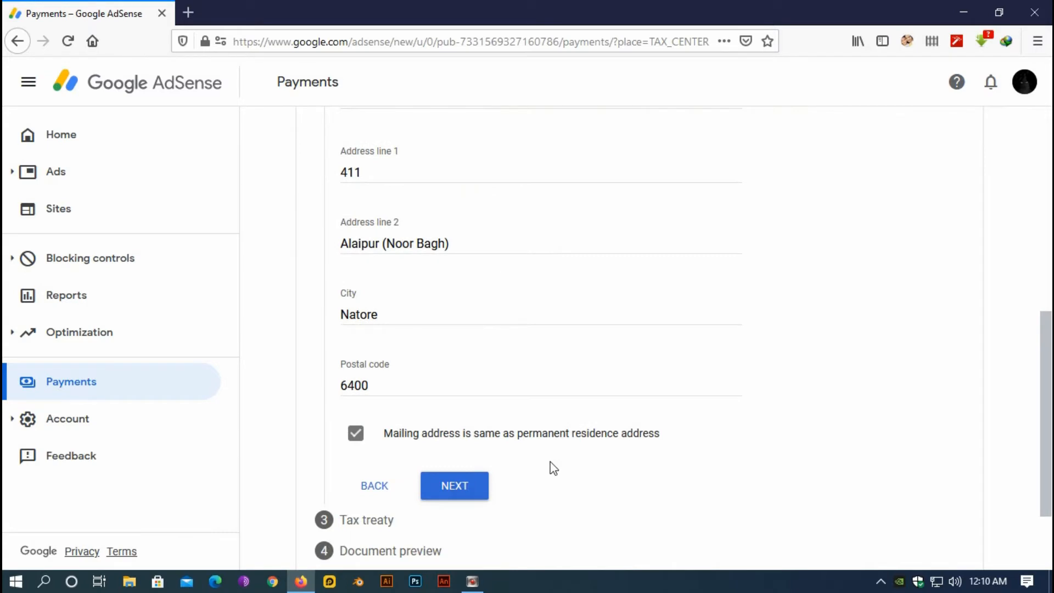
pyautogui.scroll(-2, 552, 468)
pyautogui.scroll(8, 480, 426)
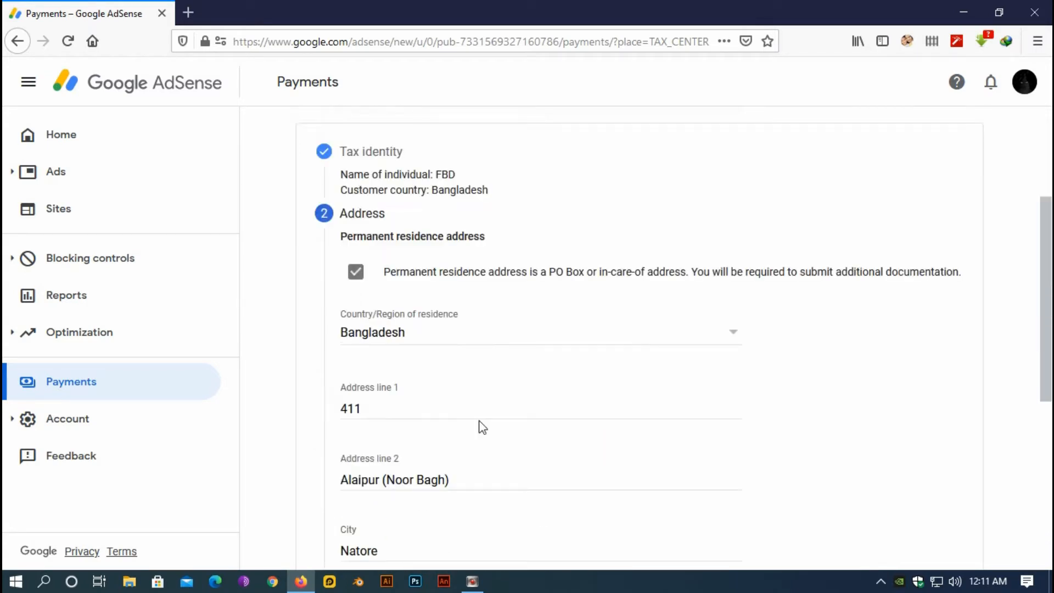
pyautogui.scroll(-6, 426, 426)
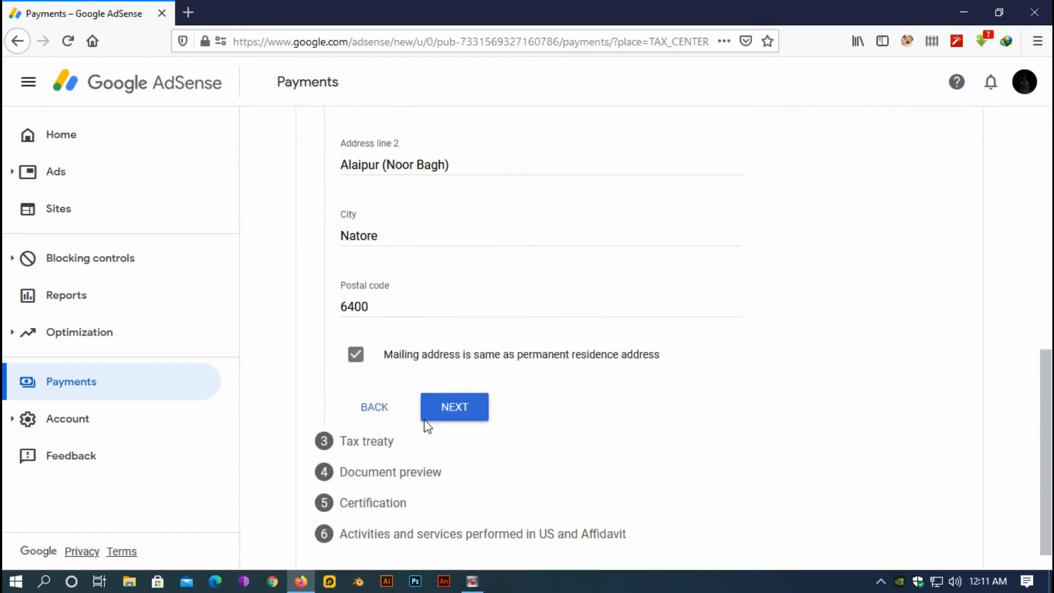
# In the Tax treaty step, choose No for claiming a reduced withholding rate
pyautogui.click(455, 403)
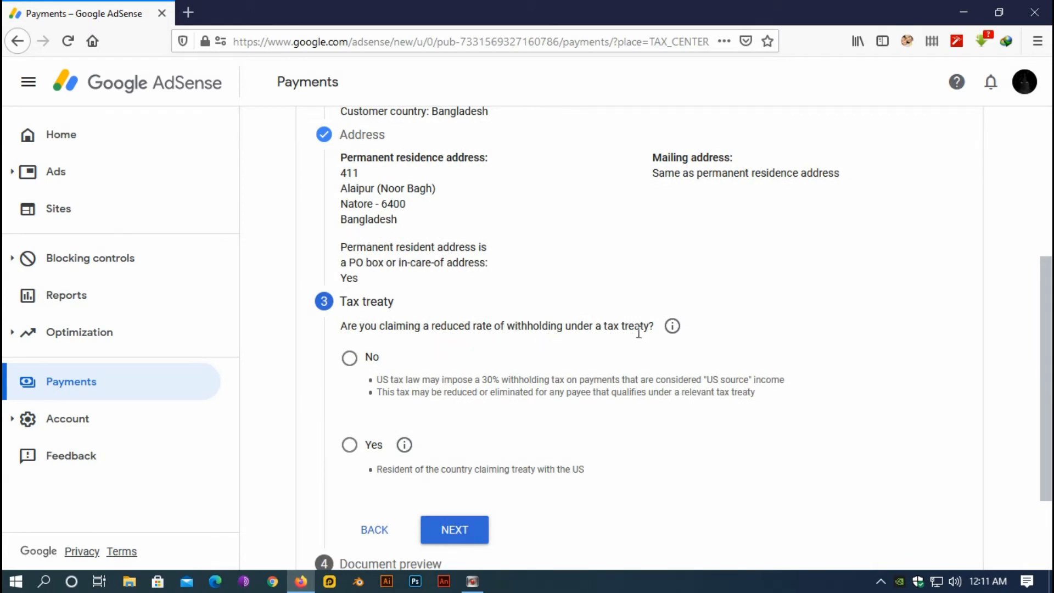
pyautogui.click(527, 356)
pyautogui.scroll(-2, 564, 430)
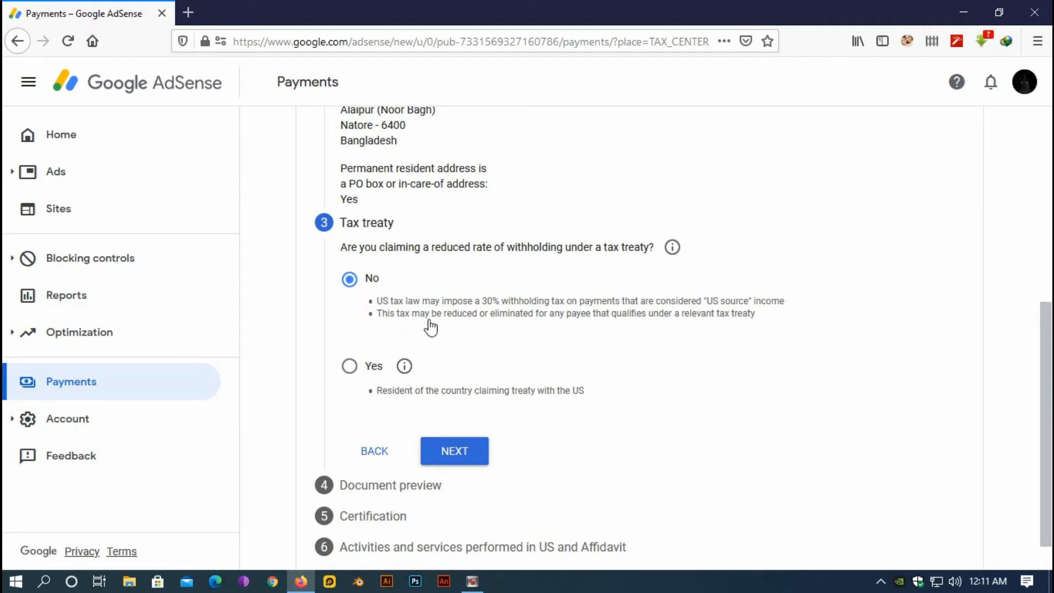
pyautogui.scroll(-1, 457, 326)
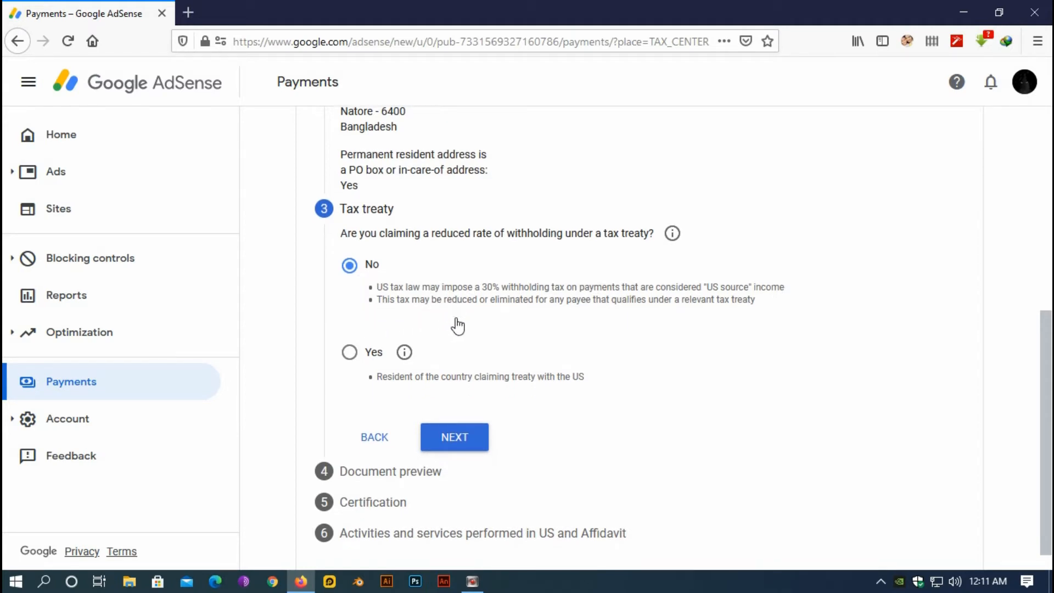
# Finish the tax treaty step and review the W-8BEN document preview page
pyautogui.click(455, 434)
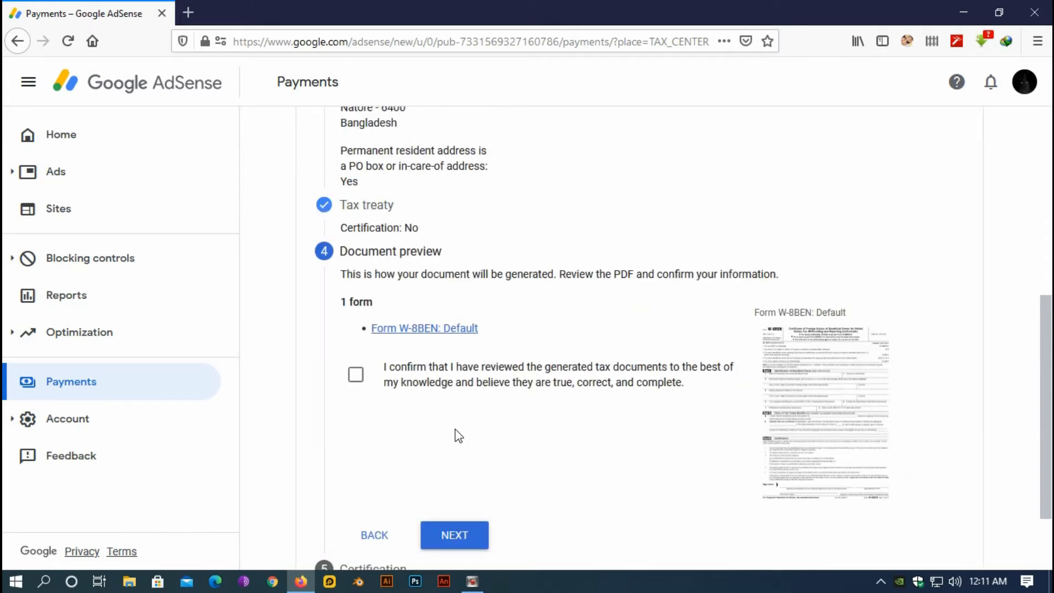
pyautogui.scroll(6, 459, 433)
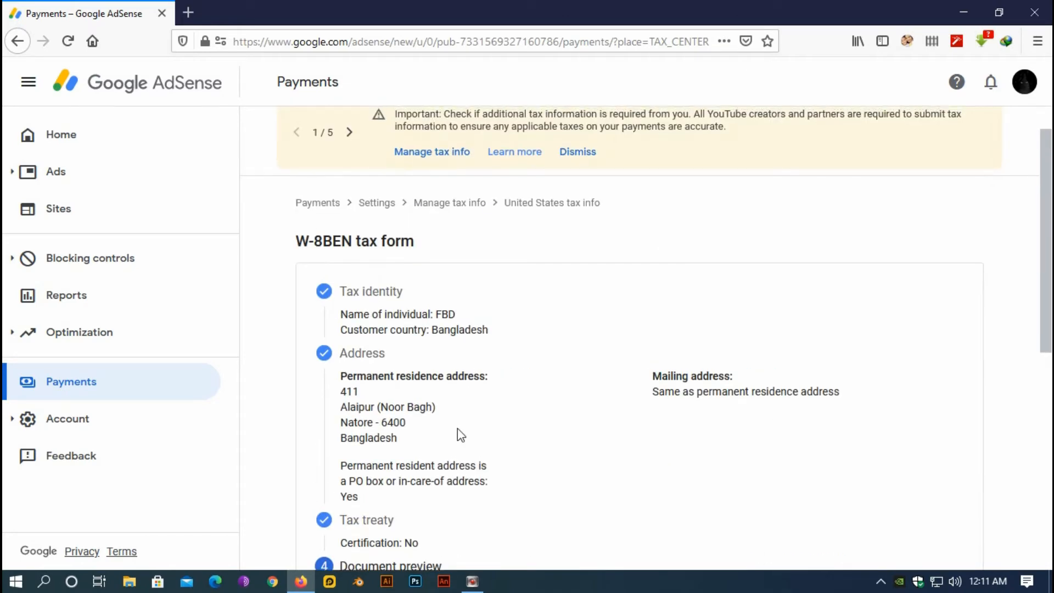
pyautogui.scroll(-3, 511, 420)
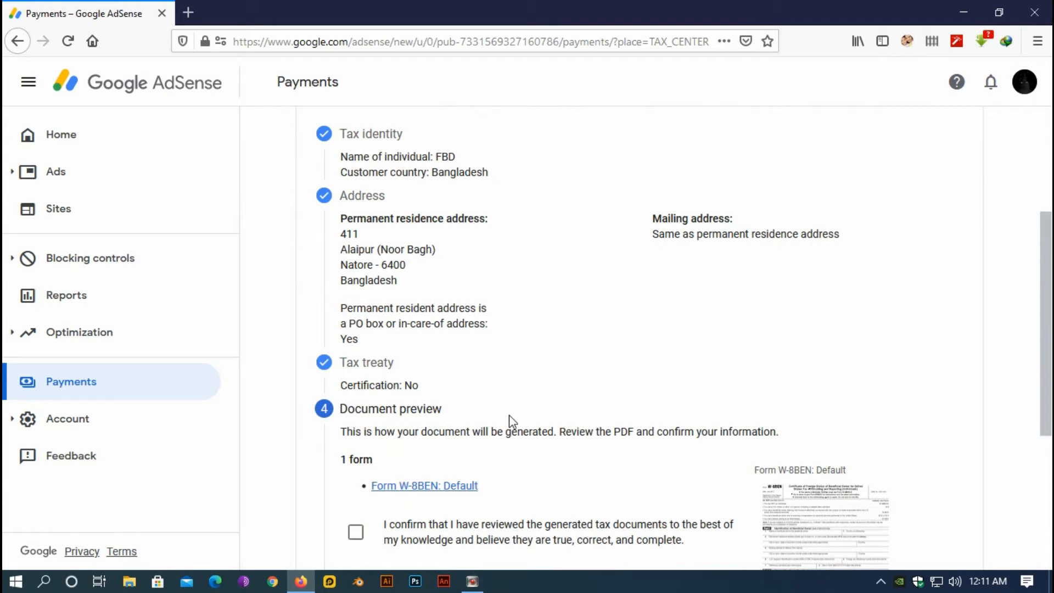
pyautogui.scroll(-1, 512, 421)
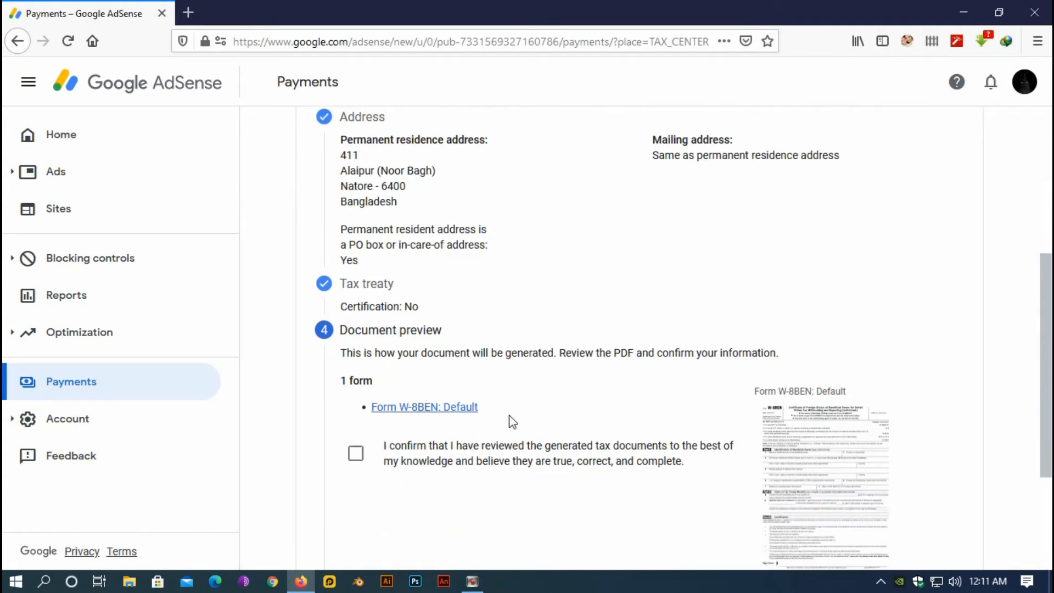
pyautogui.scroll(-2, 509, 416)
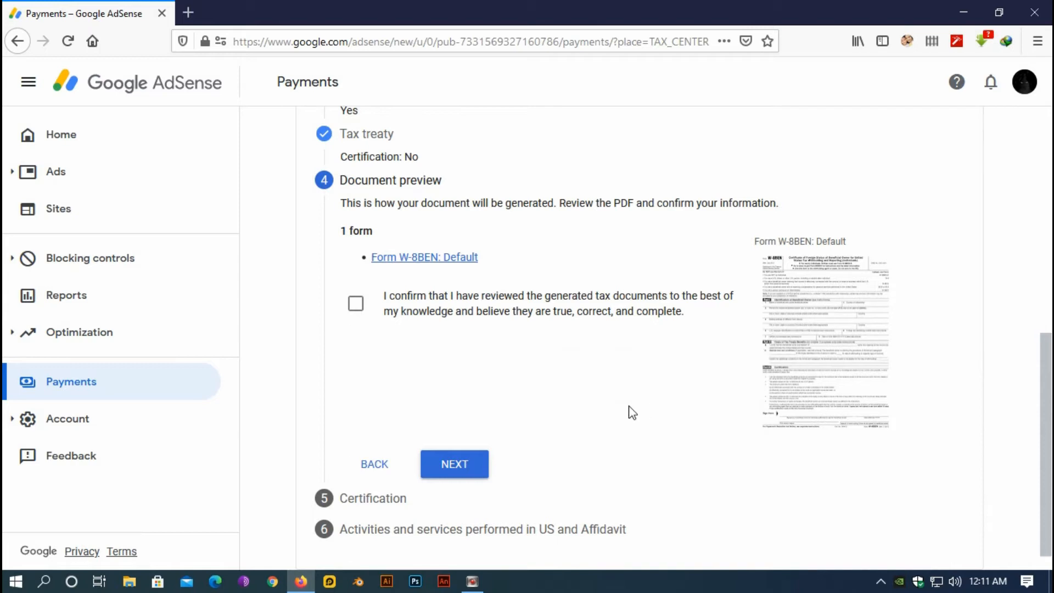
# Download W8-BEN-DEFAULT_2021-03-13_PREVIEW_DOC.pdf and open it from its Downloads folder
pyautogui.click(813, 318)
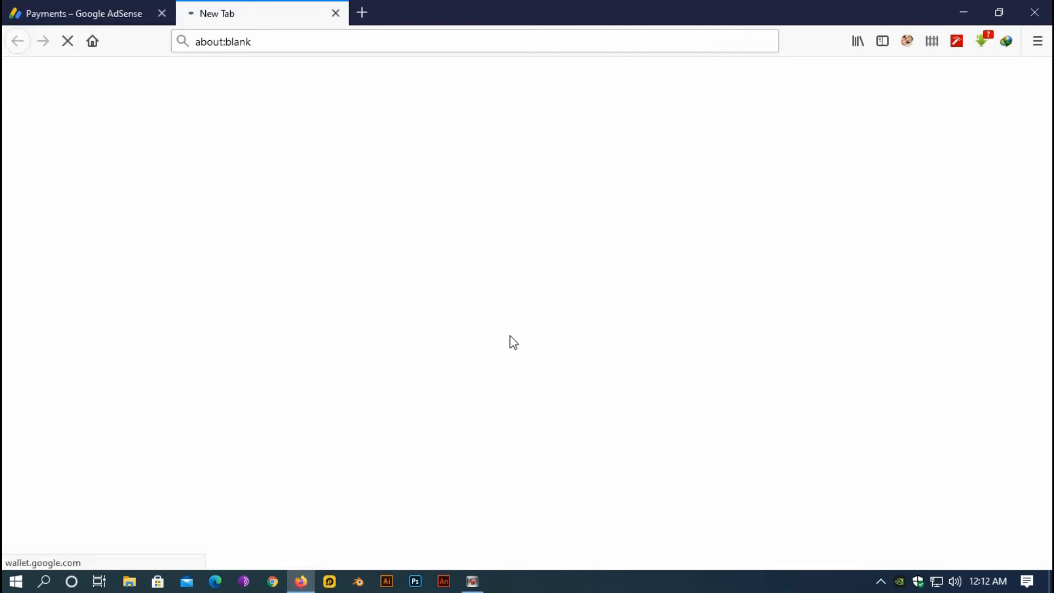
pyautogui.click(516, 360)
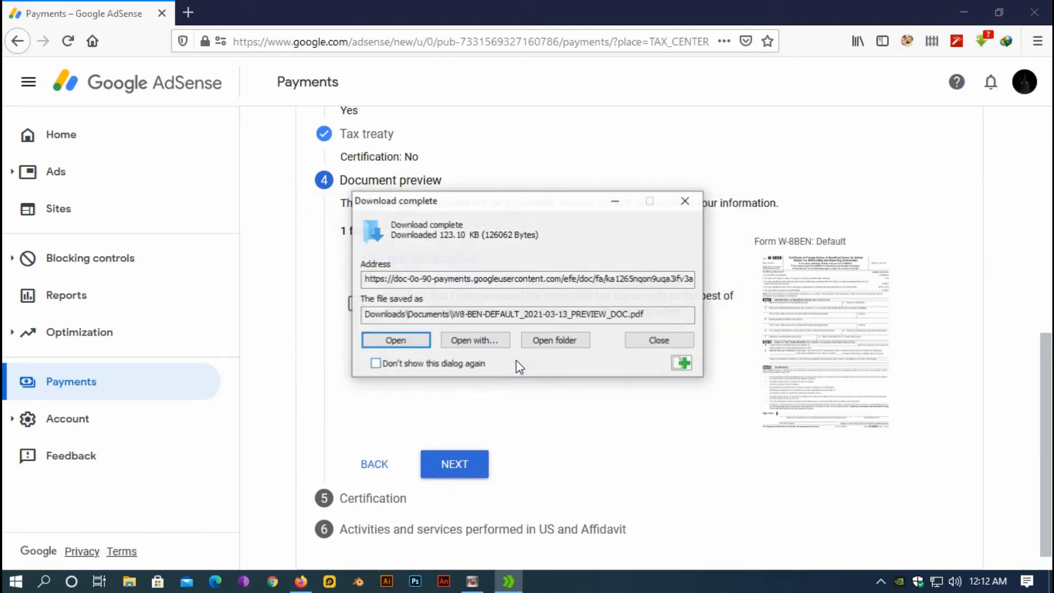
pyautogui.click(551, 344)
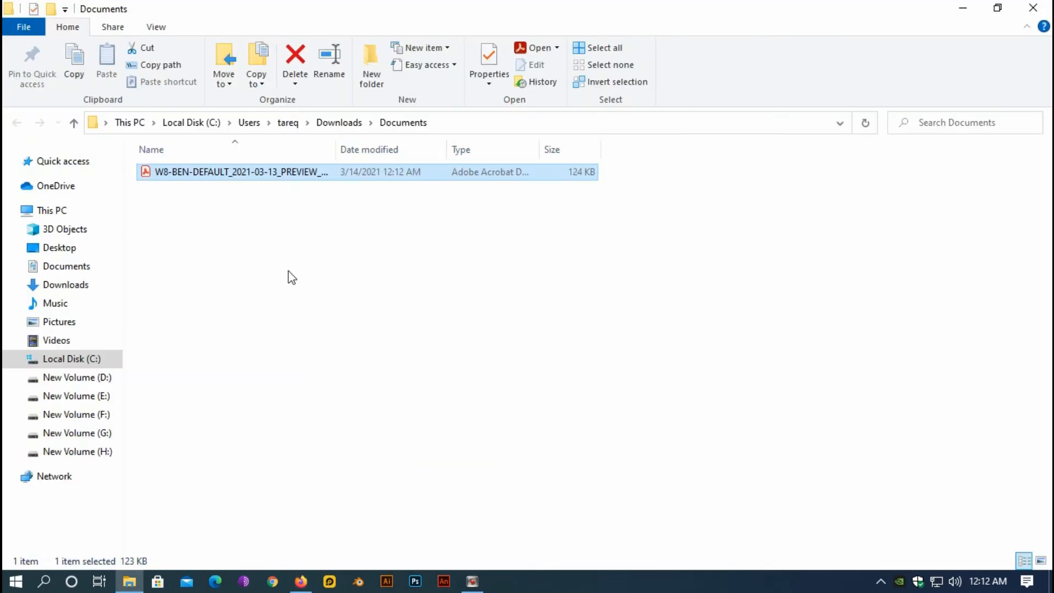
pyautogui.doubleClick(231, 172)
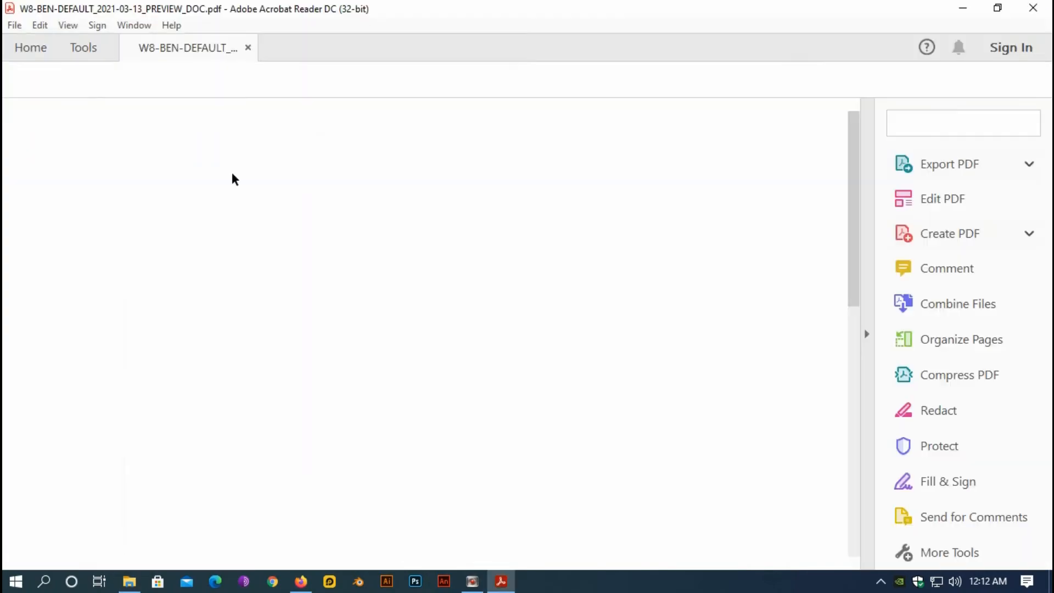
# Review Parts I–III of the W-8BEN preview in Acrobat Reader, then close it
pyautogui.scroll(-10, 325, 296)
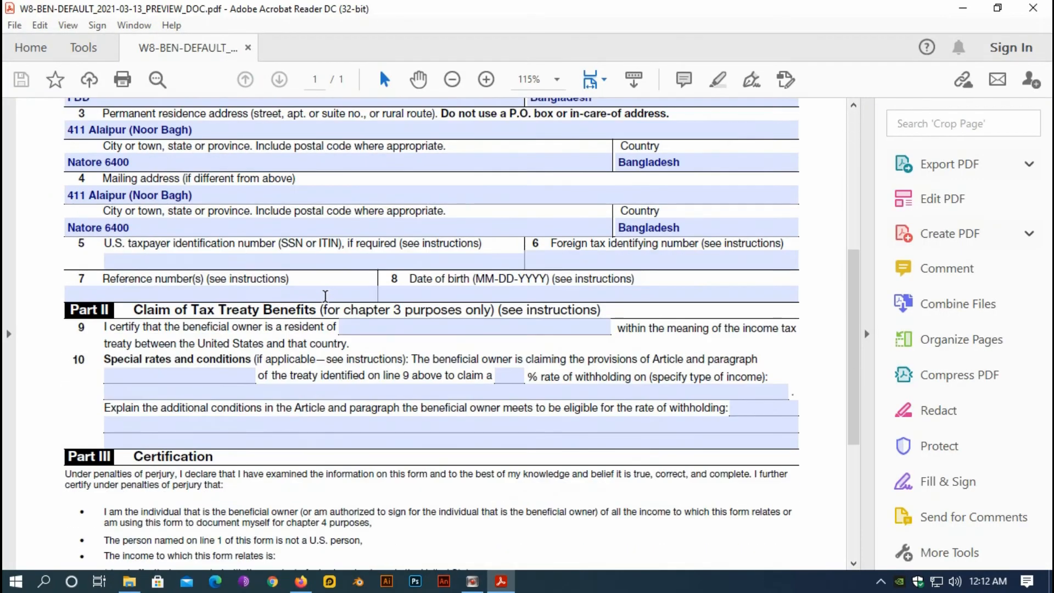
pyautogui.scroll(-2, 325, 296)
pyautogui.scroll(6, 337, 336)
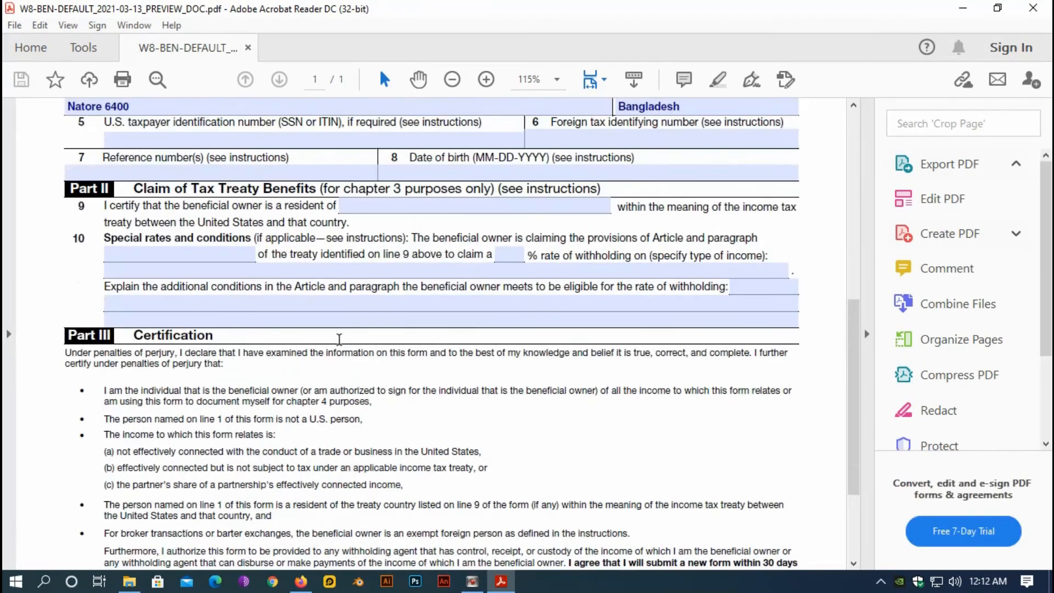
pyautogui.scroll(3, 340, 345)
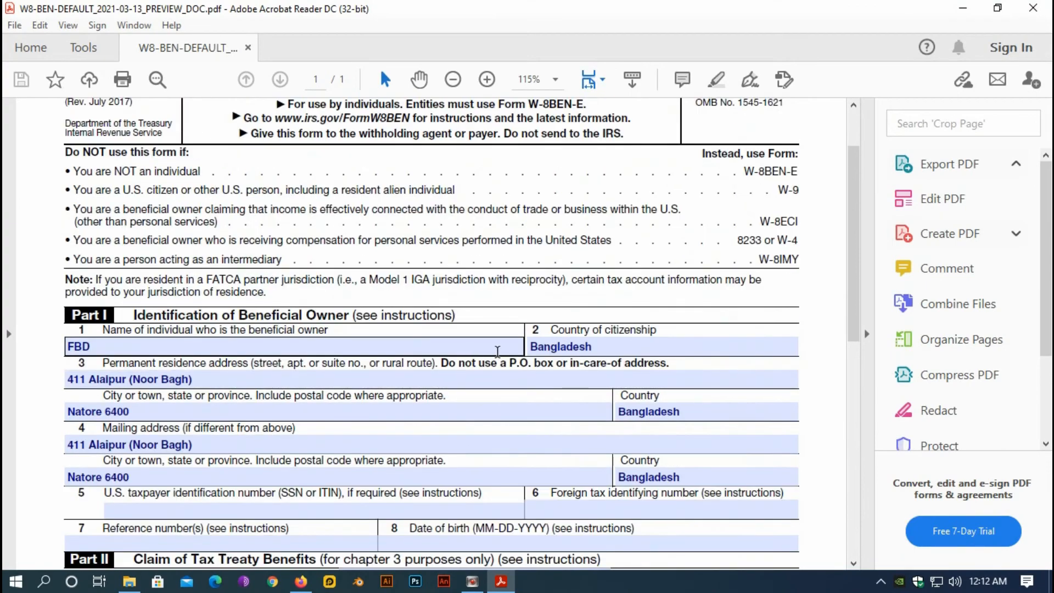
pyautogui.scroll(-2, 346, 411)
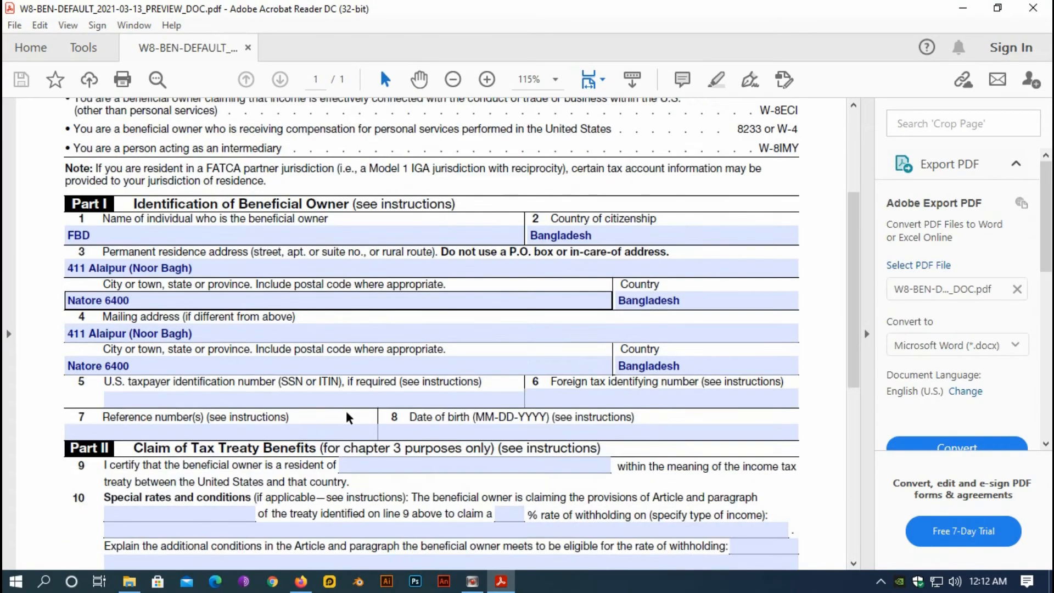
pyautogui.scroll(4, 346, 412)
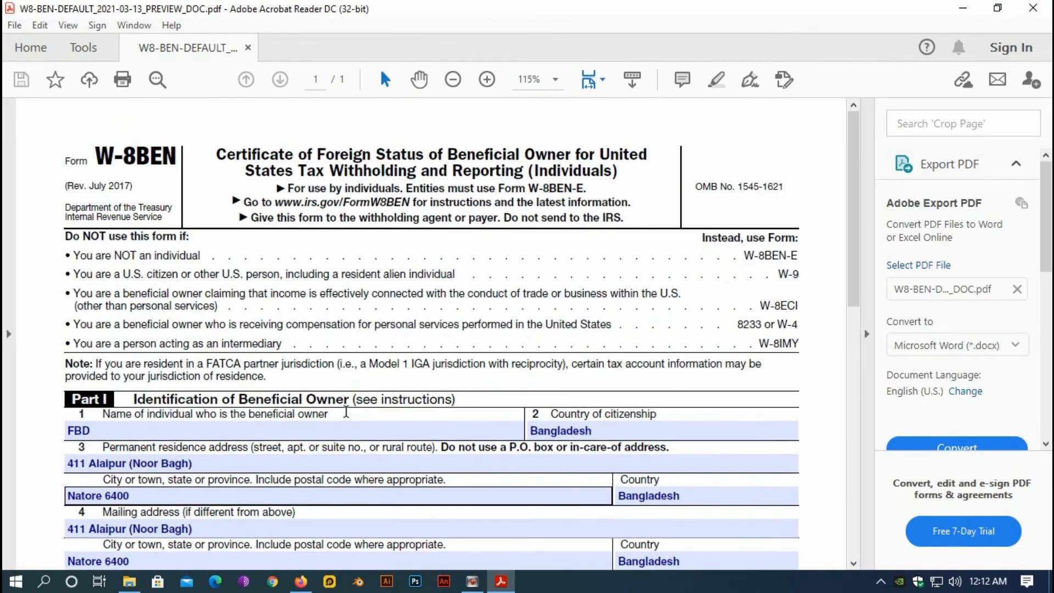
pyautogui.click(1032, 7)
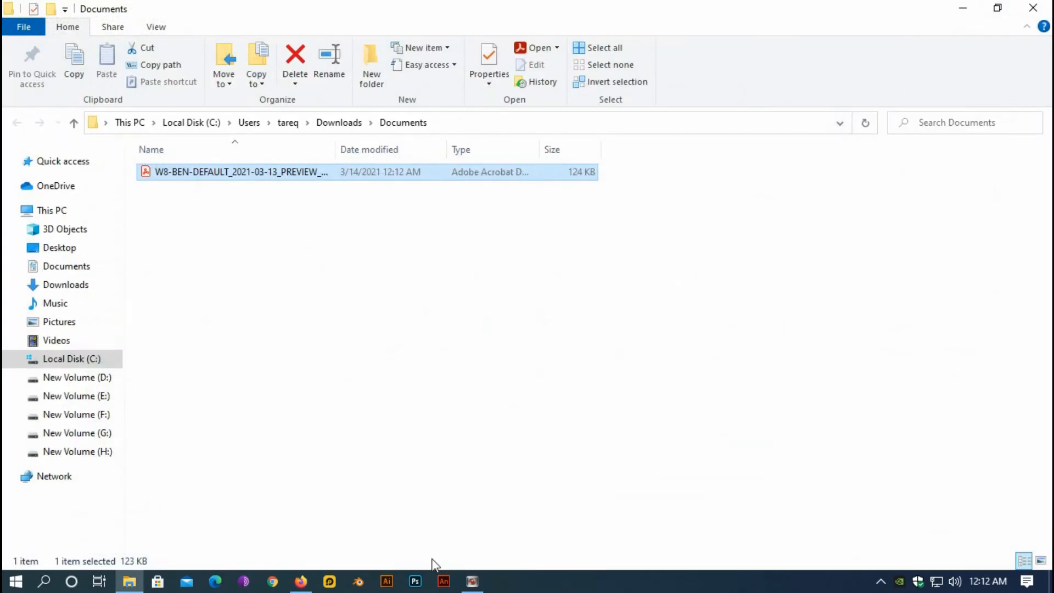
# Switch back to the AdSense tax form in Firefox via the taskbar
pyautogui.click(301, 581)
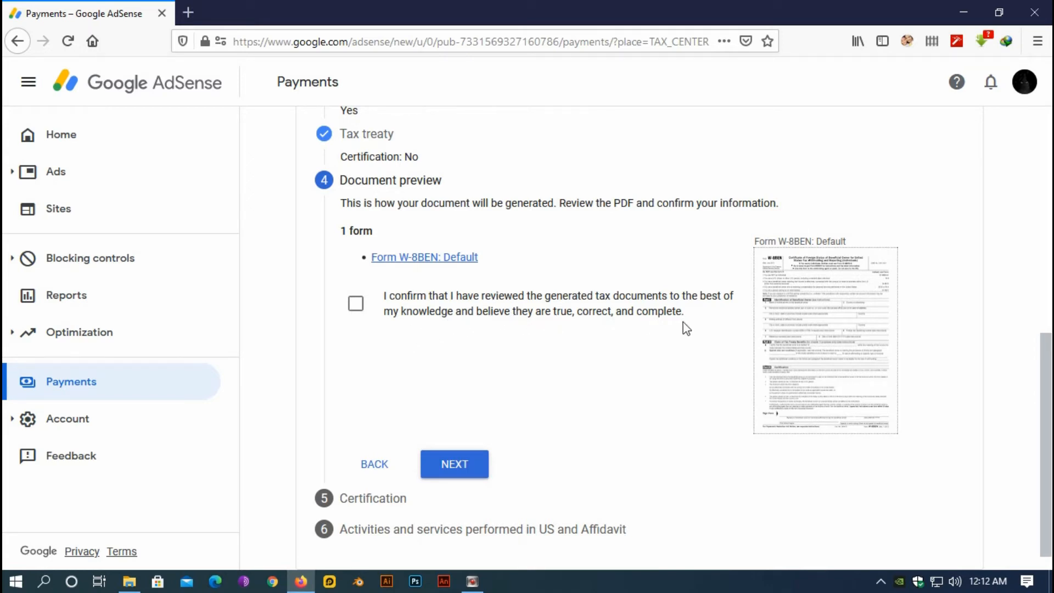
# Confirm the generated tax documents were reviewed and continue to the Certification step
pyautogui.scroll(6, 544, 375)
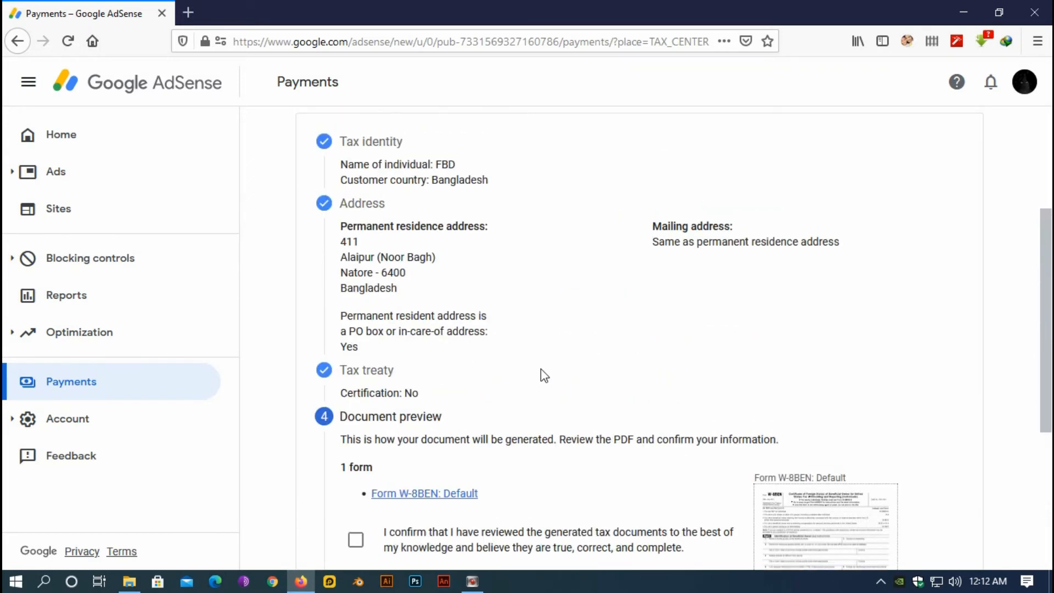
pyautogui.scroll(-5, 543, 376)
pyautogui.scroll(-2, 543, 374)
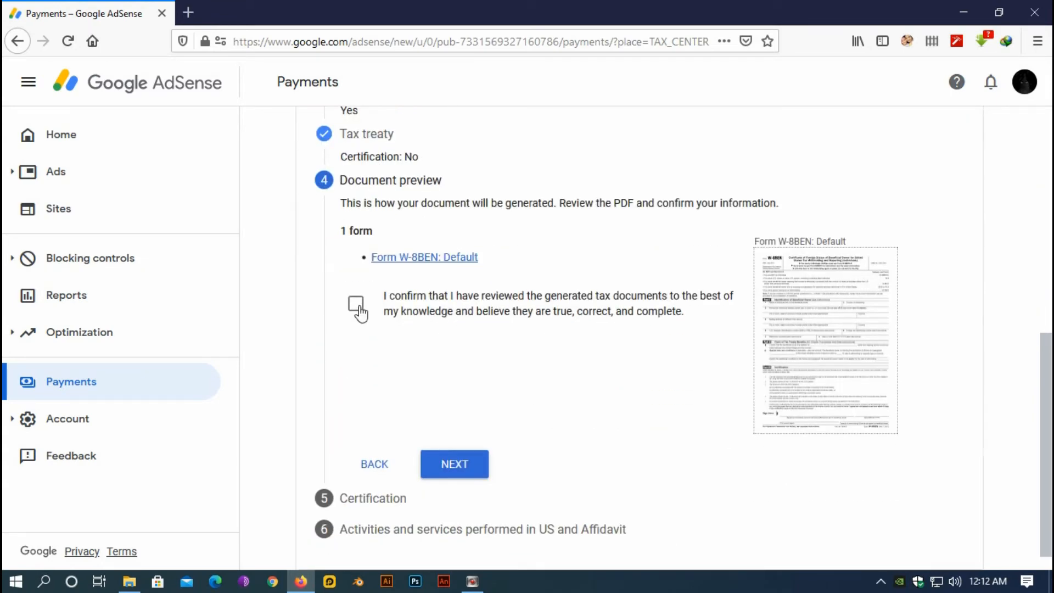
pyautogui.click(357, 310)
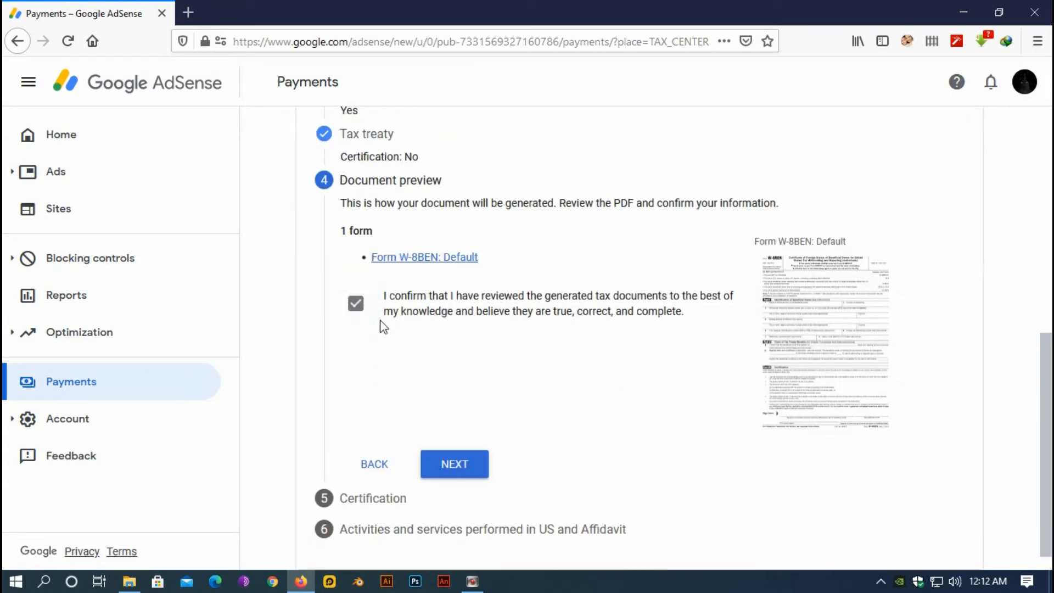
pyautogui.click(461, 464)
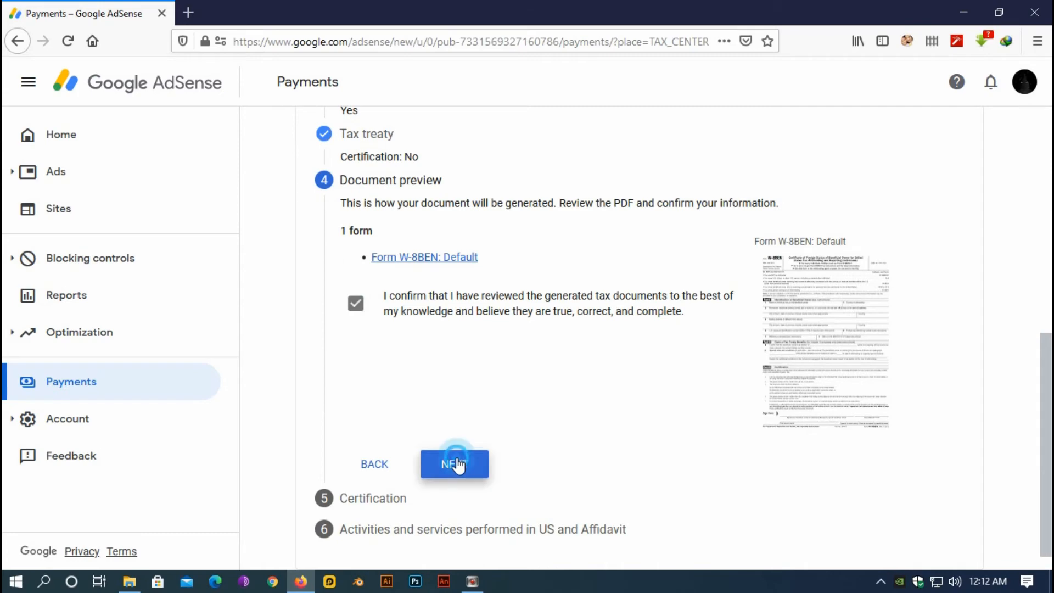
# Sign with the signer's full legal name and confirm signing on your own behalf
pyautogui.scroll(-5, 459, 453)
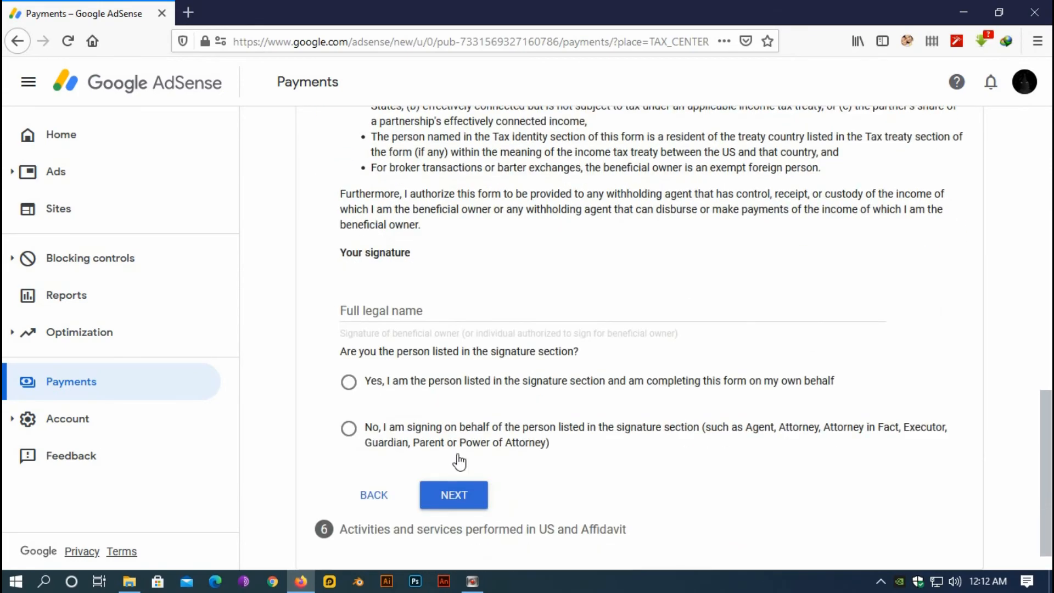
pyautogui.click(407, 308)
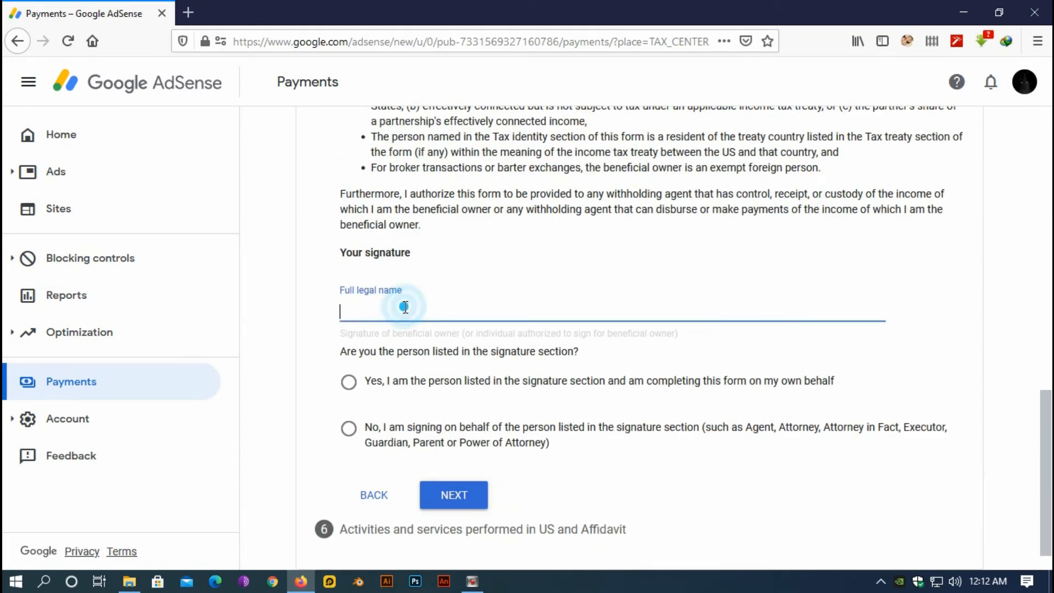
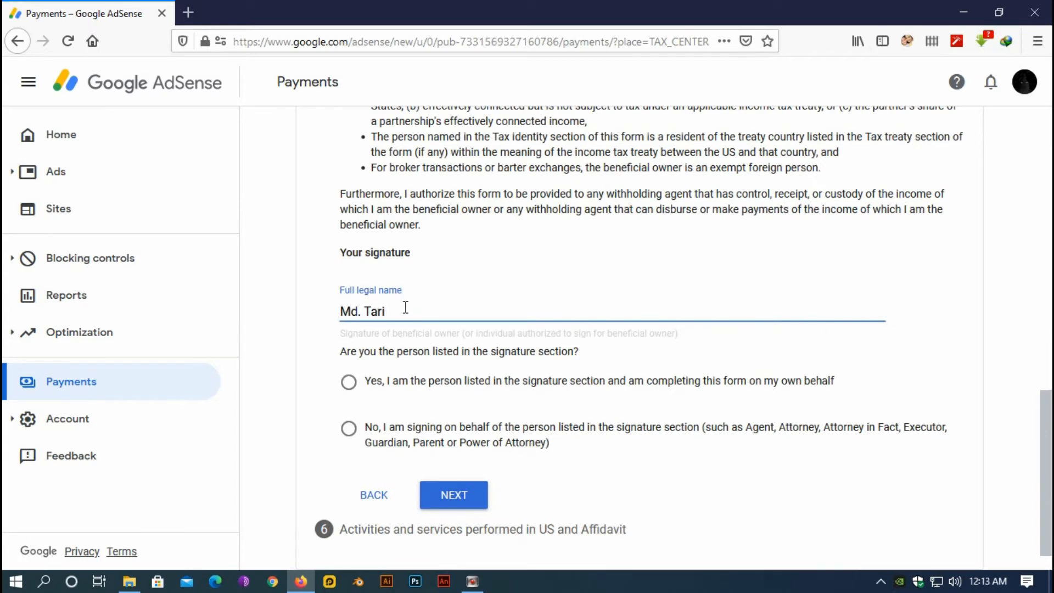
pyautogui.click(519, 292)
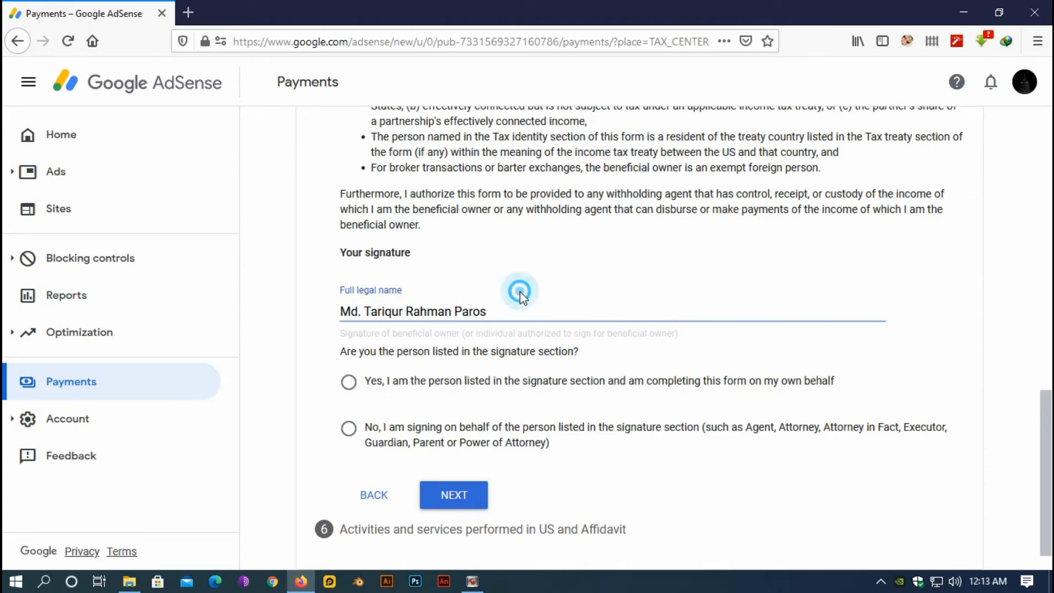
pyautogui.scroll(10, 519, 292)
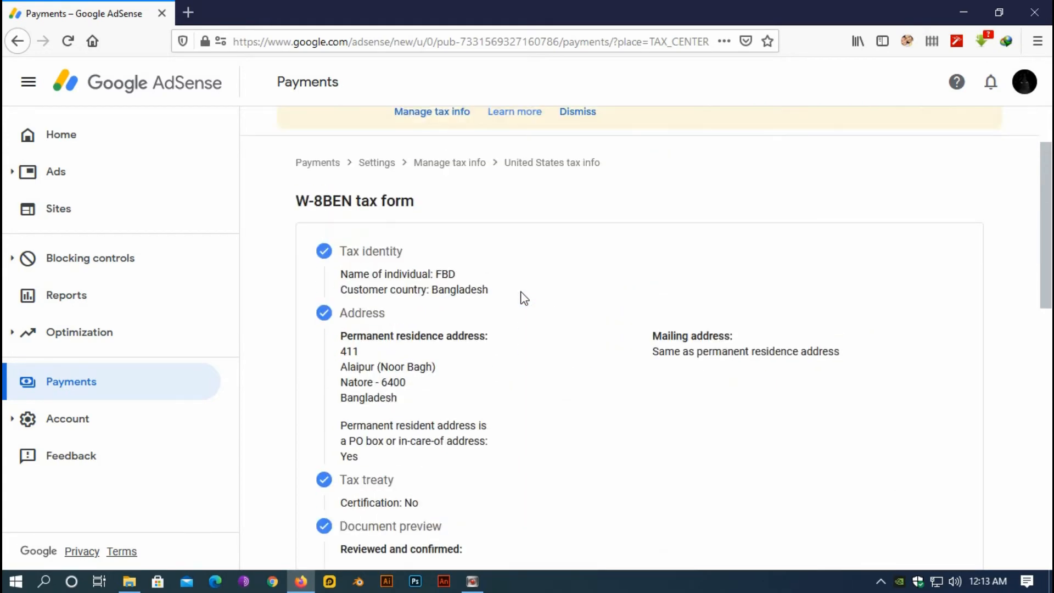
pyautogui.scroll(-10, 525, 298)
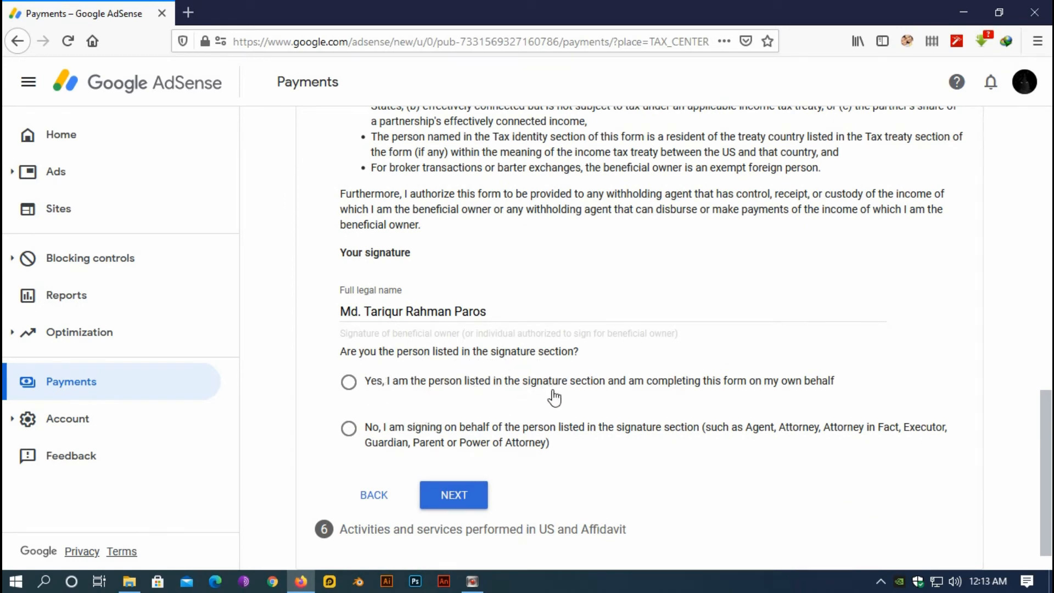
pyautogui.click(349, 384)
# Answer No to US activities and services for Google and certify services are performed outside the US
pyautogui.click(448, 498)
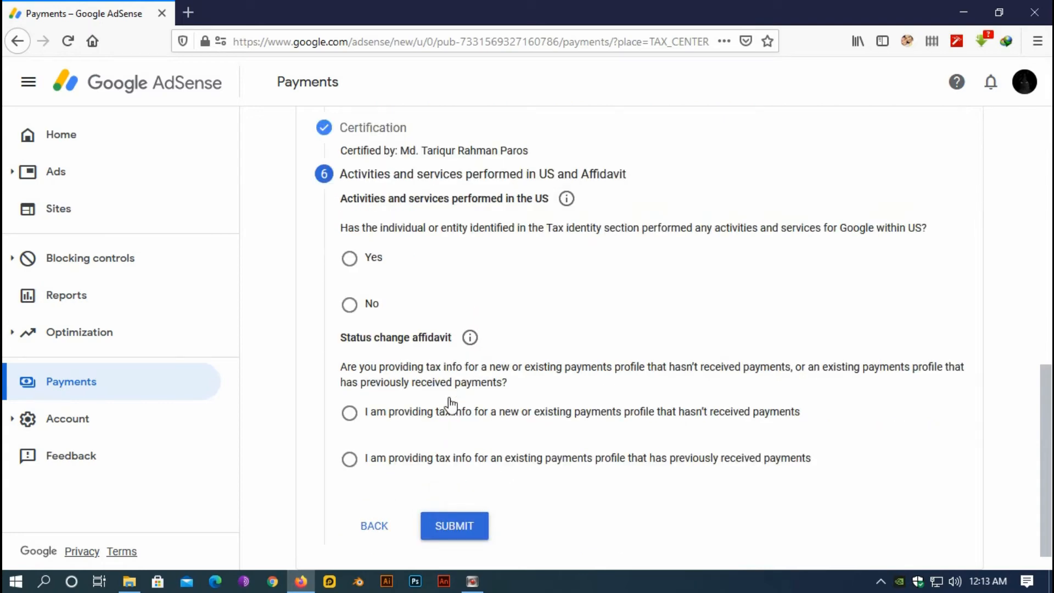
pyautogui.scroll(6, 447, 403)
pyautogui.scroll(3, 448, 401)
pyautogui.scroll(-8, 448, 400)
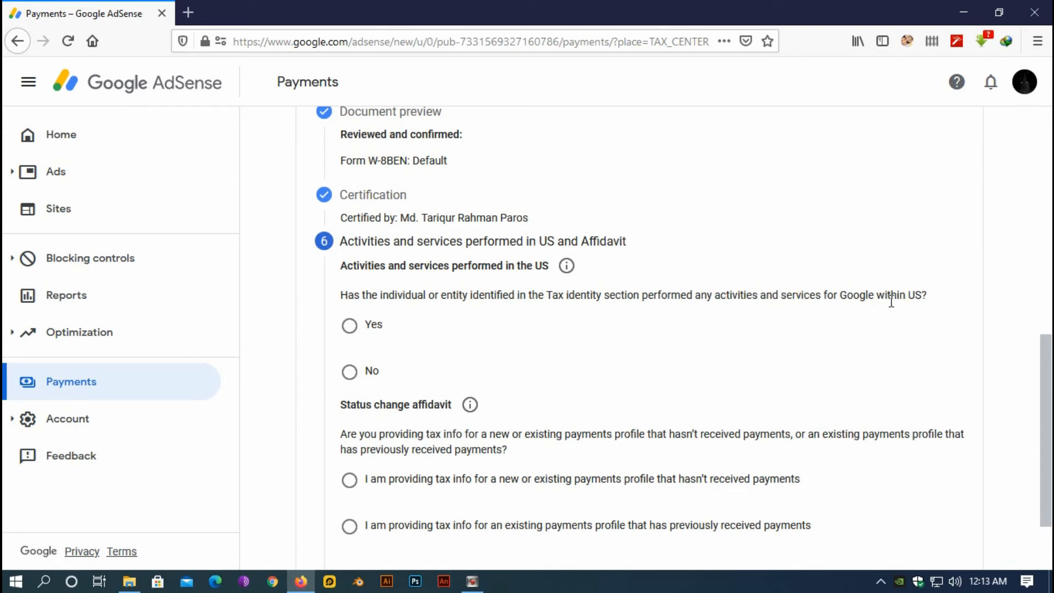
pyautogui.scroll(-1, 522, 367)
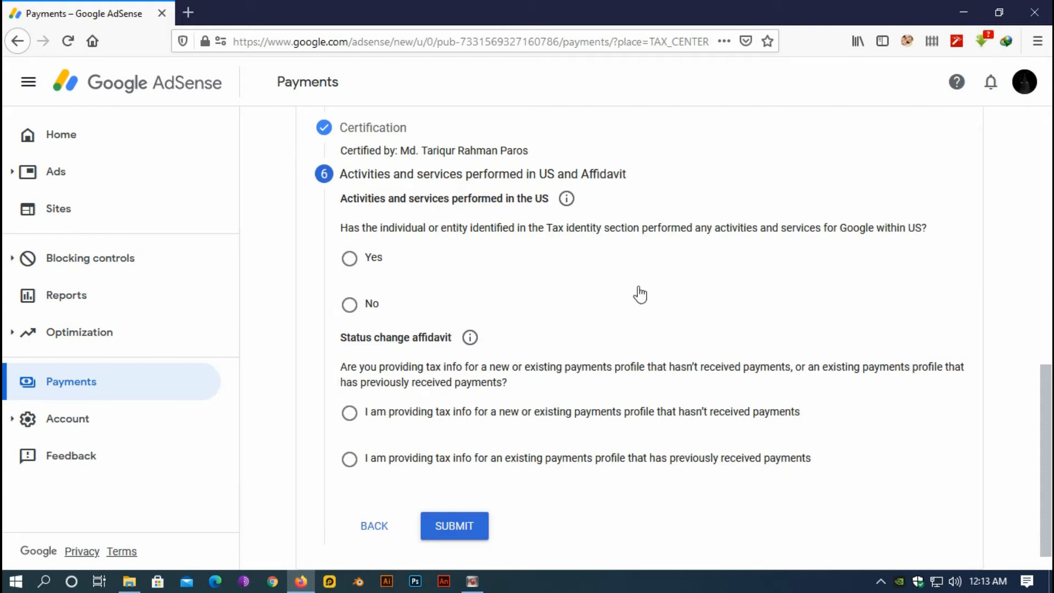
pyautogui.click(349, 305)
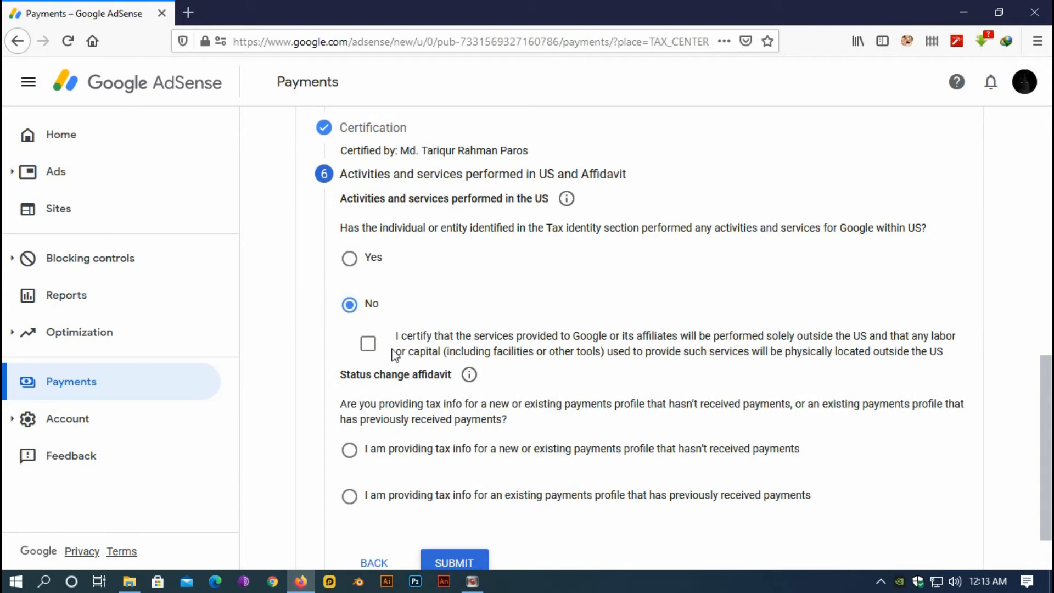
pyautogui.click(368, 346)
pyautogui.scroll(-1, 504, 303)
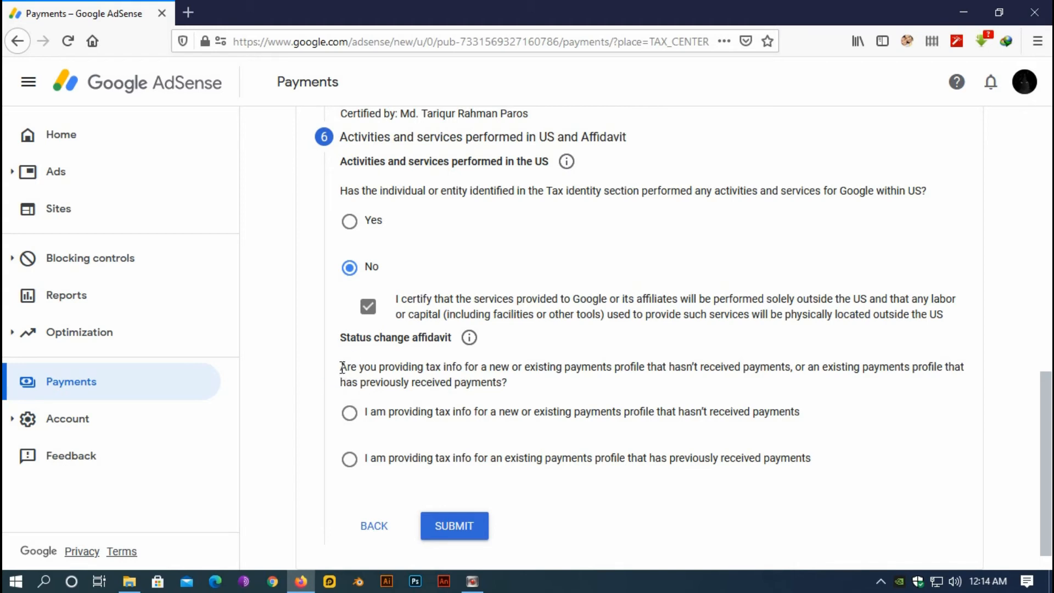
# Choose the existing payments profile that previously received payments and declare tax info unchanged since January 1, 2020
pyautogui.moveTo(342, 366); pyautogui.dragTo(506, 384)
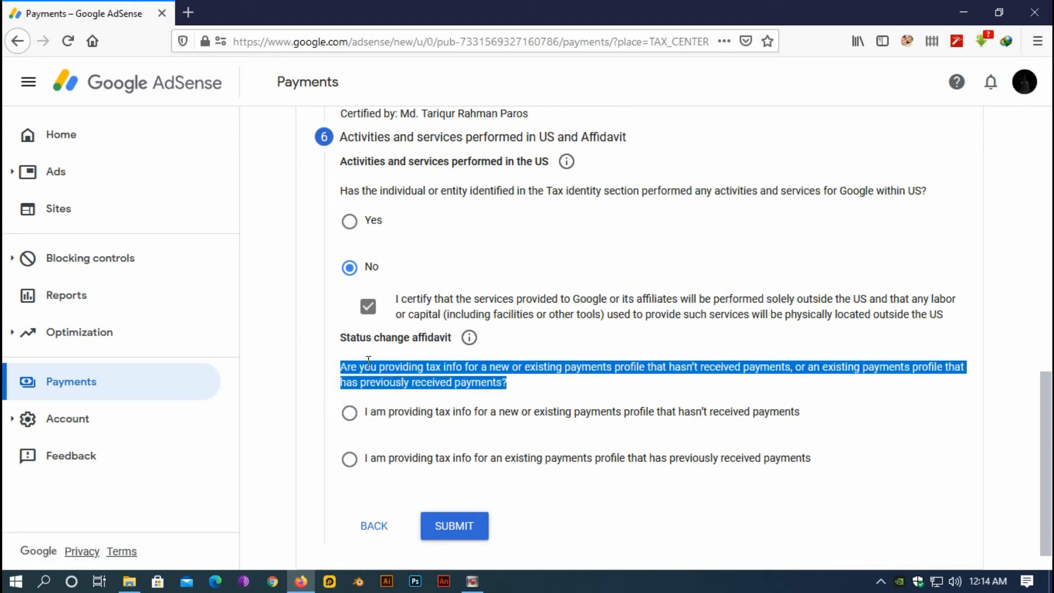
pyautogui.click(527, 384)
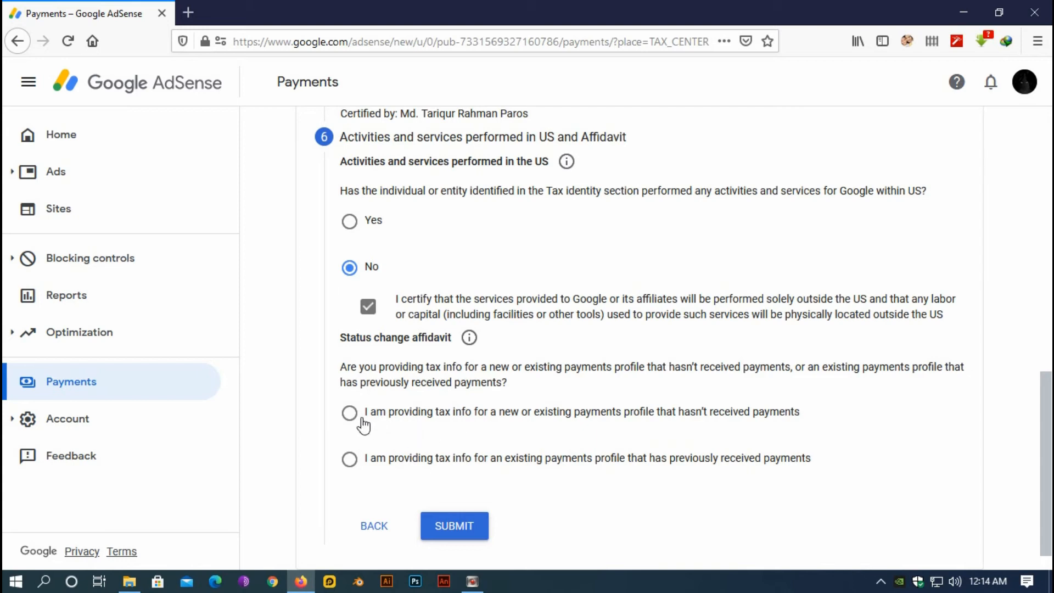
pyautogui.click(350, 463)
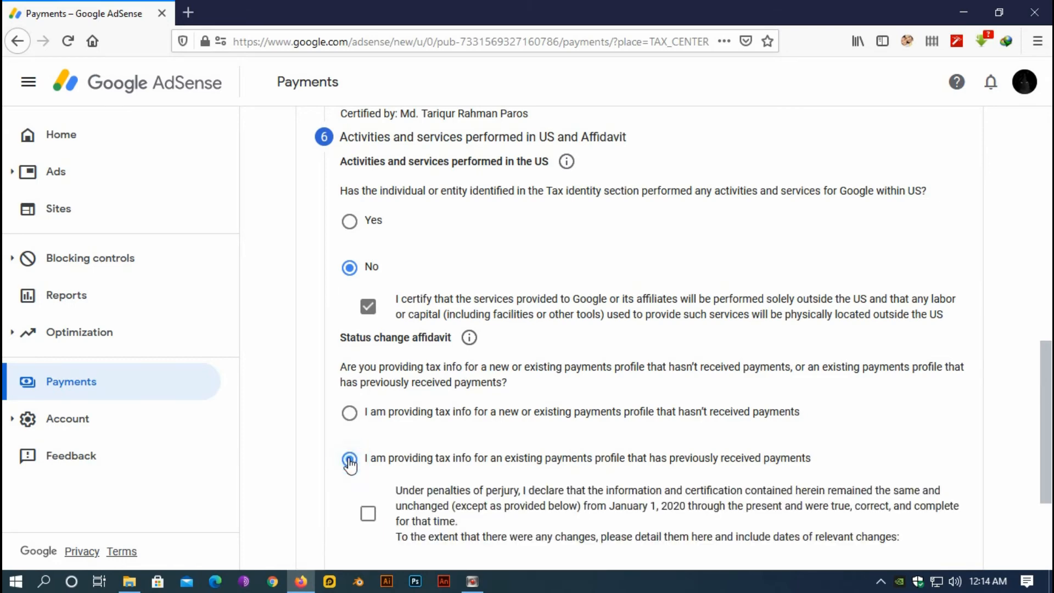
pyautogui.scroll(-3, 550, 455)
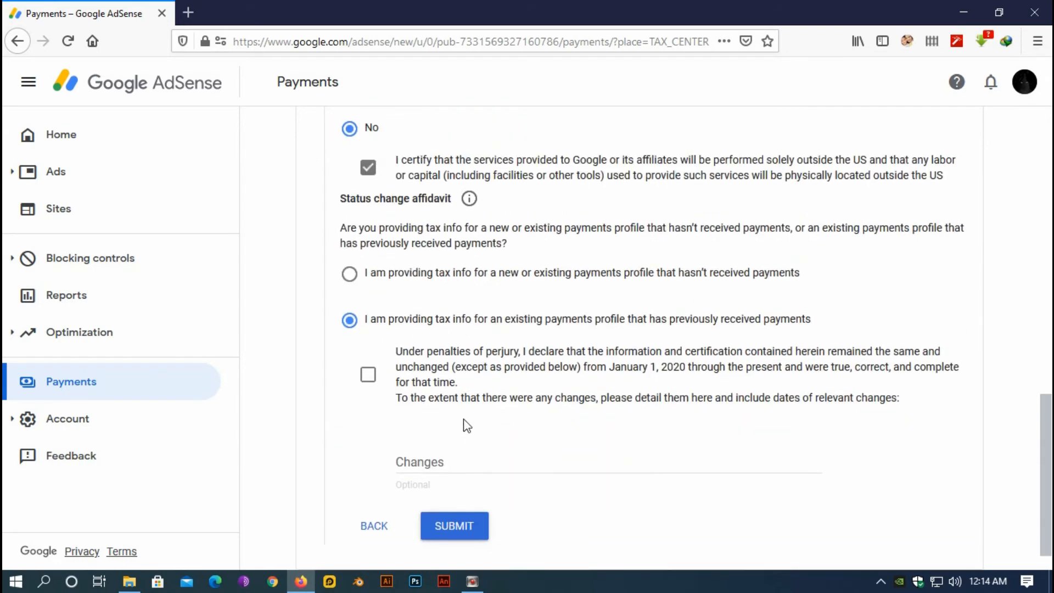
pyautogui.click(368, 376)
# Submit the W-8BEN form, check the 30% Motion picture, copyright and Services withholding rates, then return Home
pyautogui.click(460, 528)
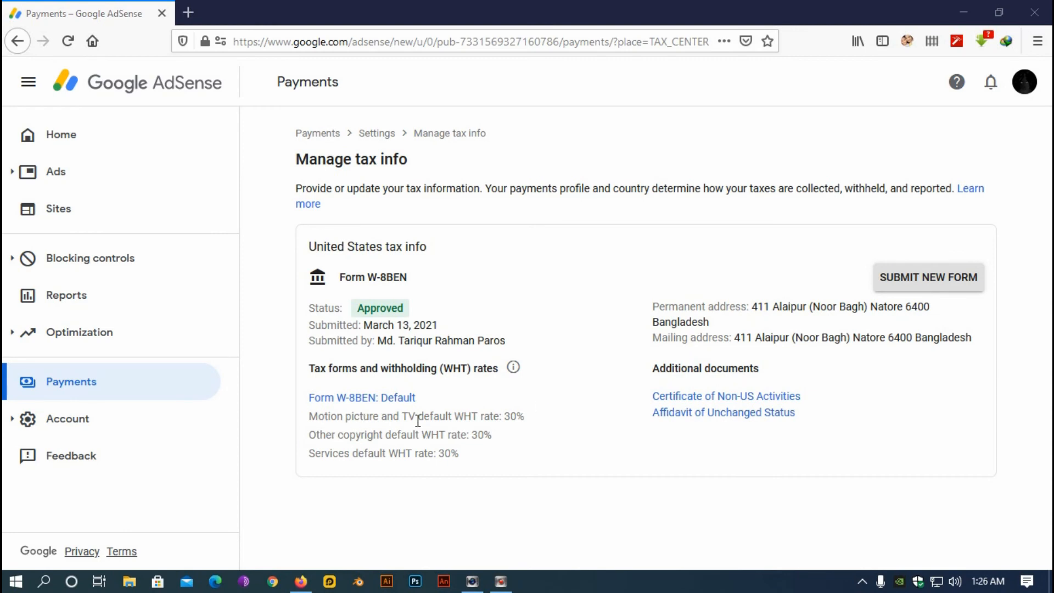
pyautogui.doubleClick(508, 416)
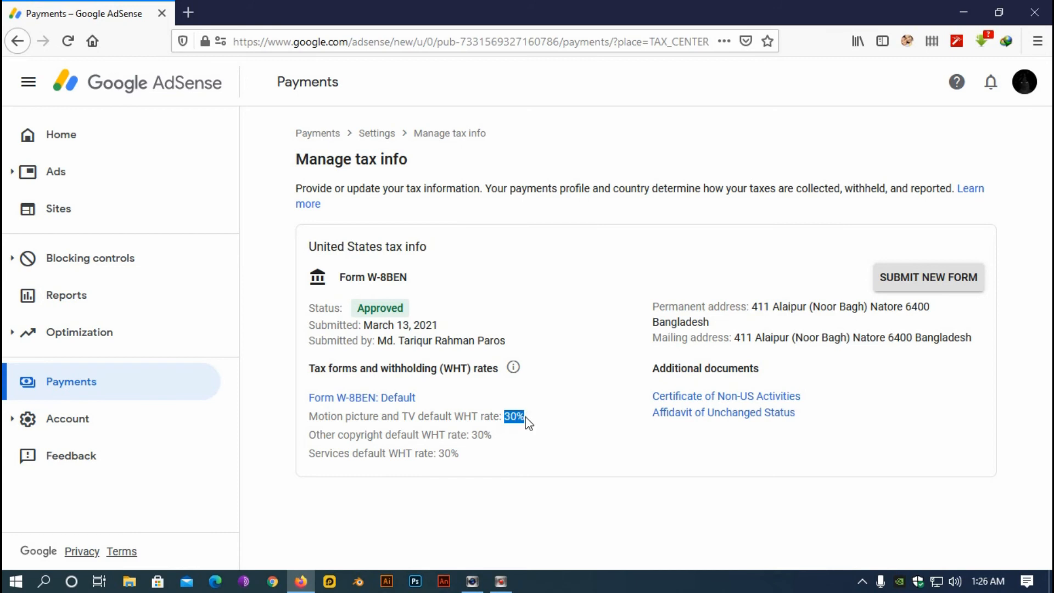
pyautogui.moveTo(473, 433); pyautogui.dragTo(459, 451)
pyautogui.click(553, 366)
pyautogui.doubleClick(506, 416)
pyautogui.click(478, 437)
pyautogui.doubleClick(481, 436)
pyautogui.moveTo(437, 453); pyautogui.dragTo(458, 453)
pyautogui.click(541, 314)
pyautogui.click(70, 140)
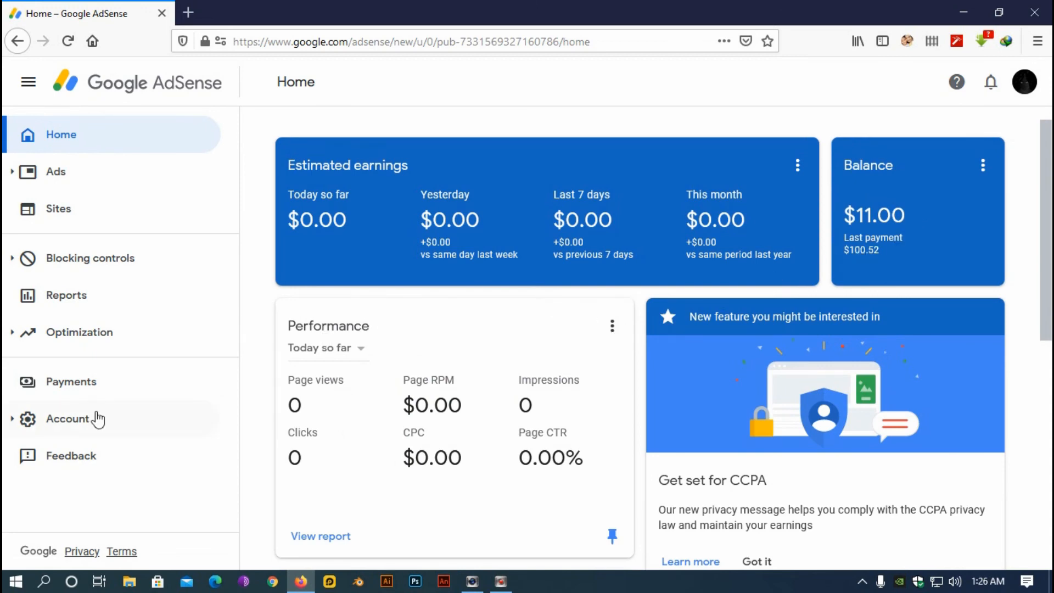
# Reopen Manage tax info via Payments settings and the United States tax info details
pyautogui.click(85, 385)
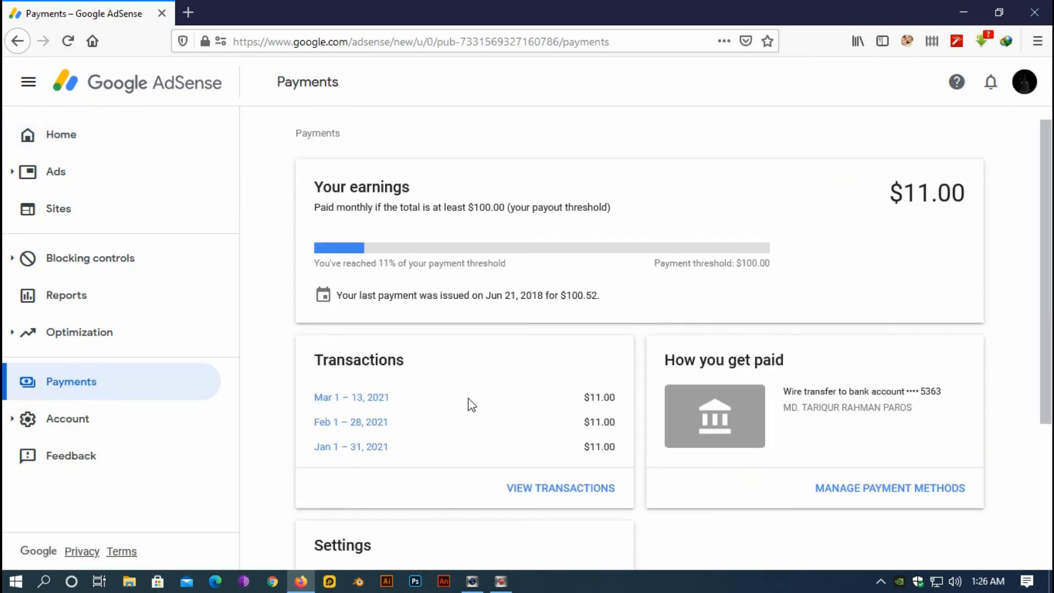
pyautogui.scroll(-3, 471, 405)
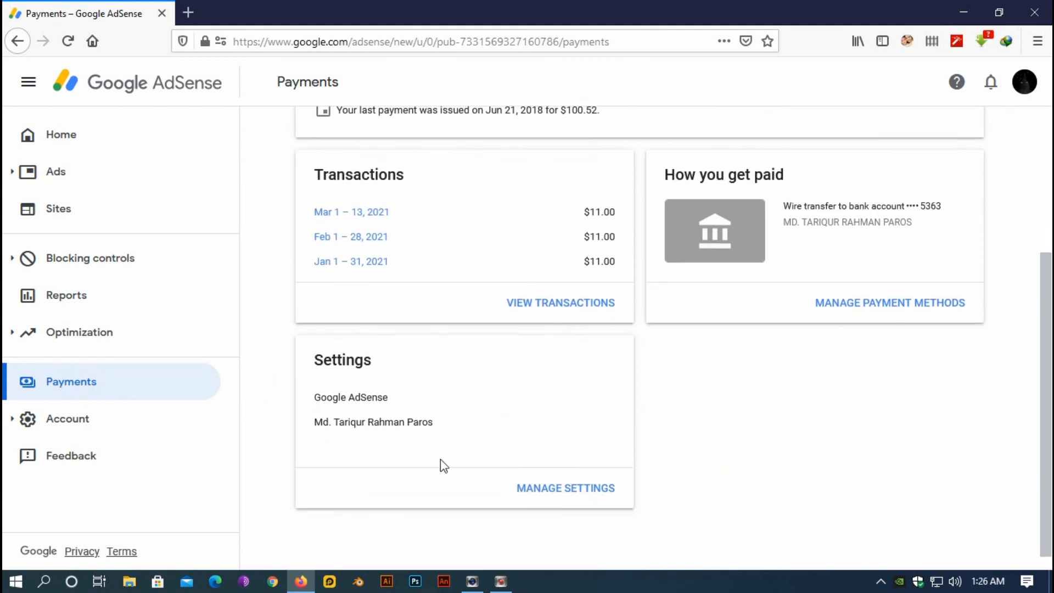
pyautogui.click(555, 488)
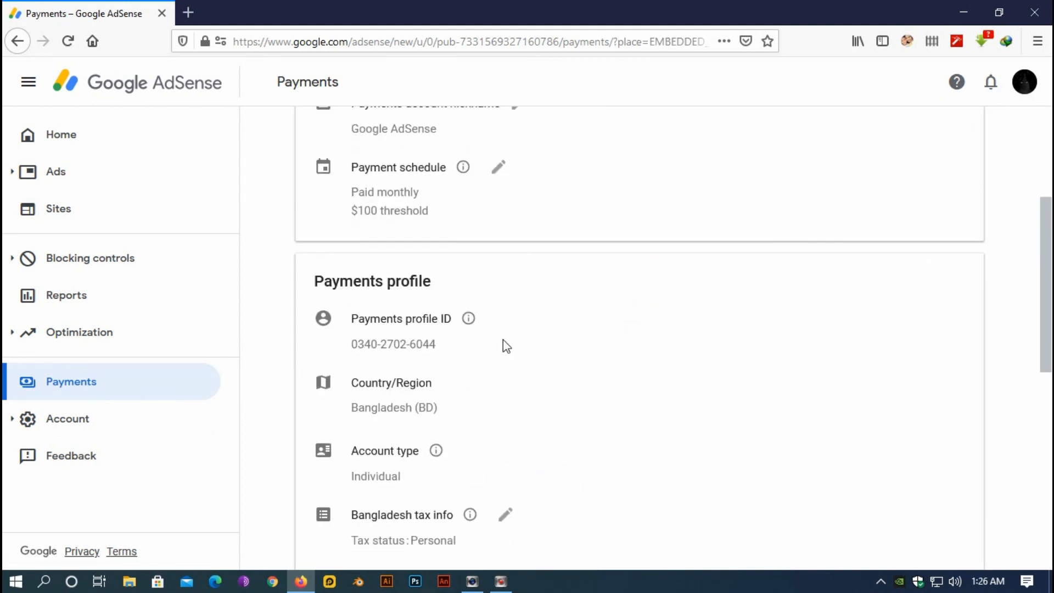
pyautogui.scroll(-8, 559, 368)
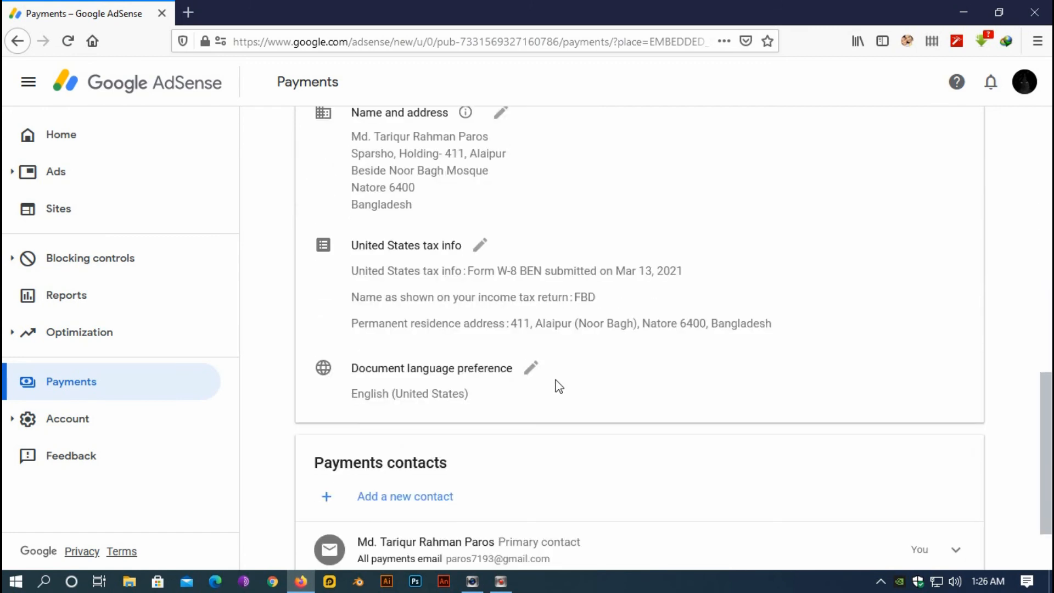
pyautogui.scroll(-1, 559, 387)
pyautogui.scroll(1, 559, 386)
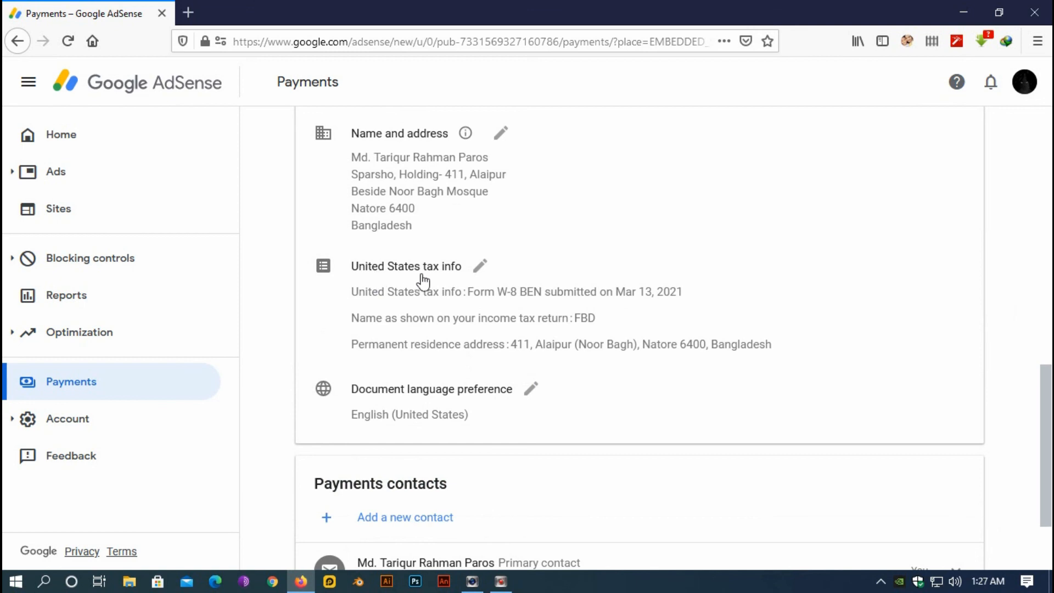
pyautogui.click(481, 268)
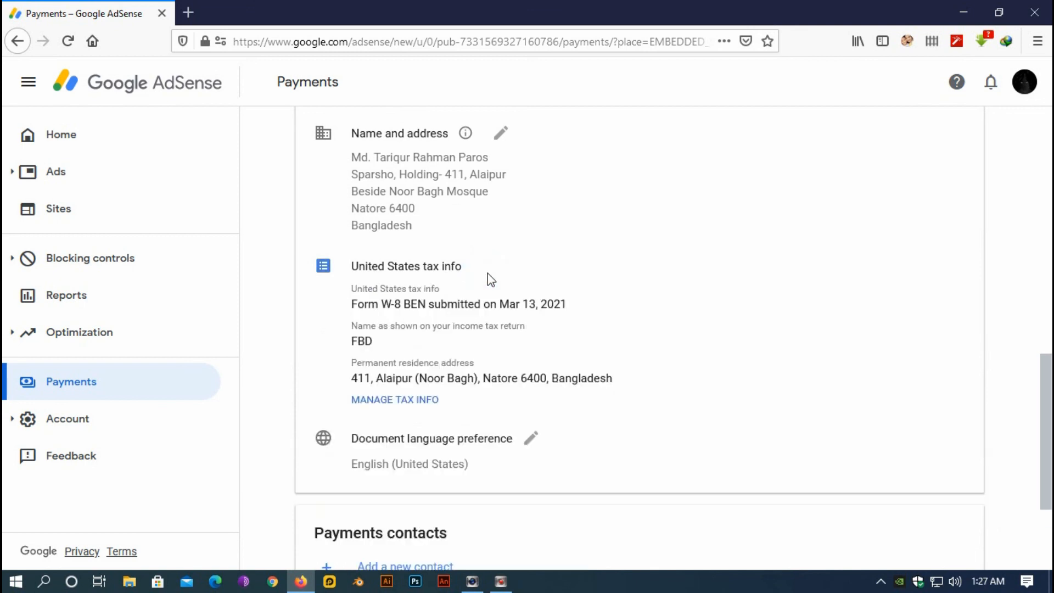
pyautogui.click(406, 401)
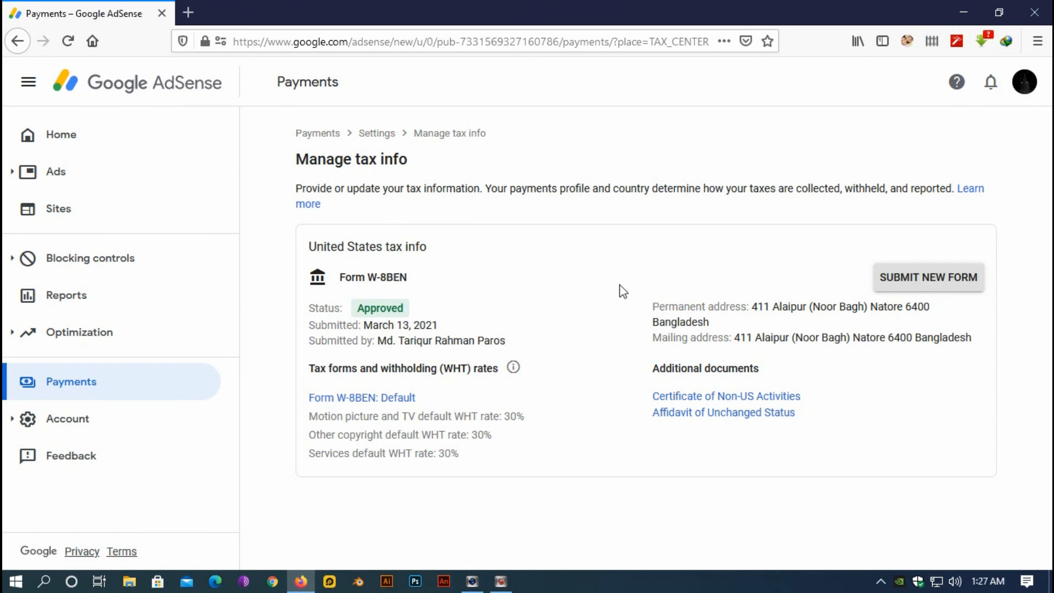
pyautogui.doubleClick(507, 416)
pyautogui.click(473, 433)
pyautogui.moveTo(473, 433); pyautogui.dragTo(461, 453)
pyautogui.click(542, 439)
pyautogui.moveTo(505, 417); pyautogui.dragTo(481, 435)
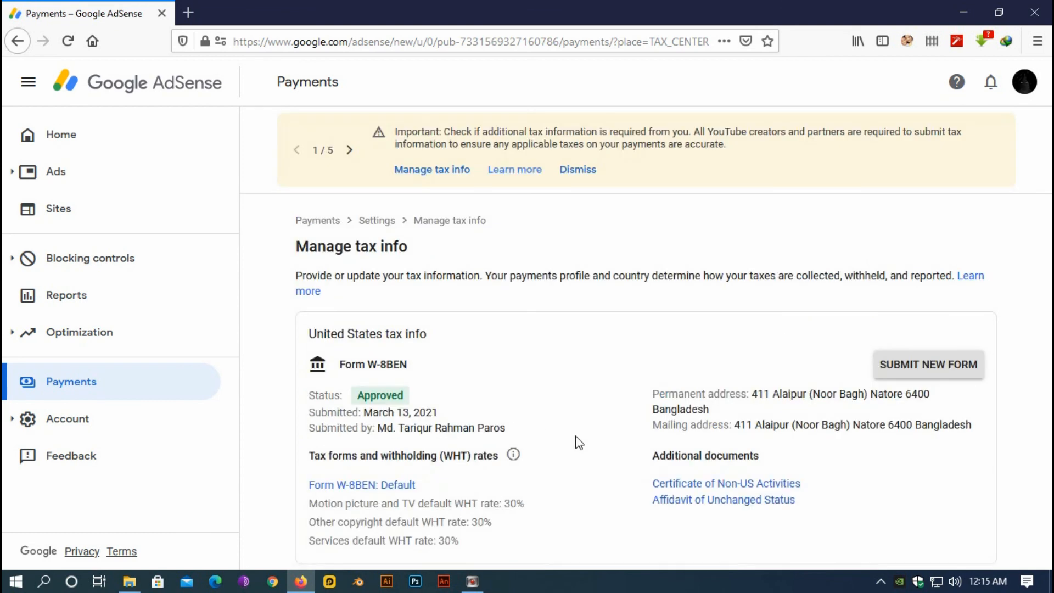